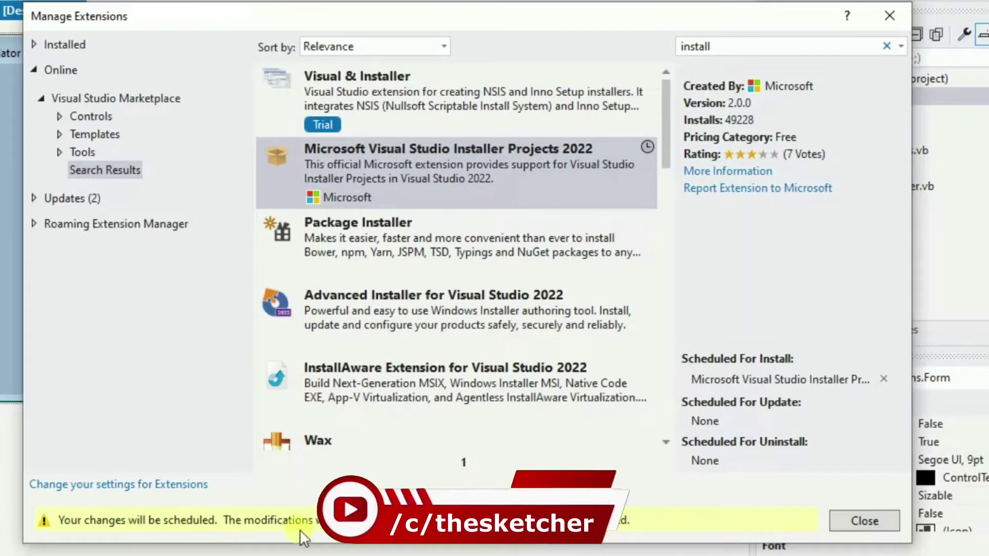
# Quit Visual Studio with all files saved, and apply the scheduled installation of the Microsoft Visual Studio Installer Projects 2022 extension.
pyautogui.click(879, 524)
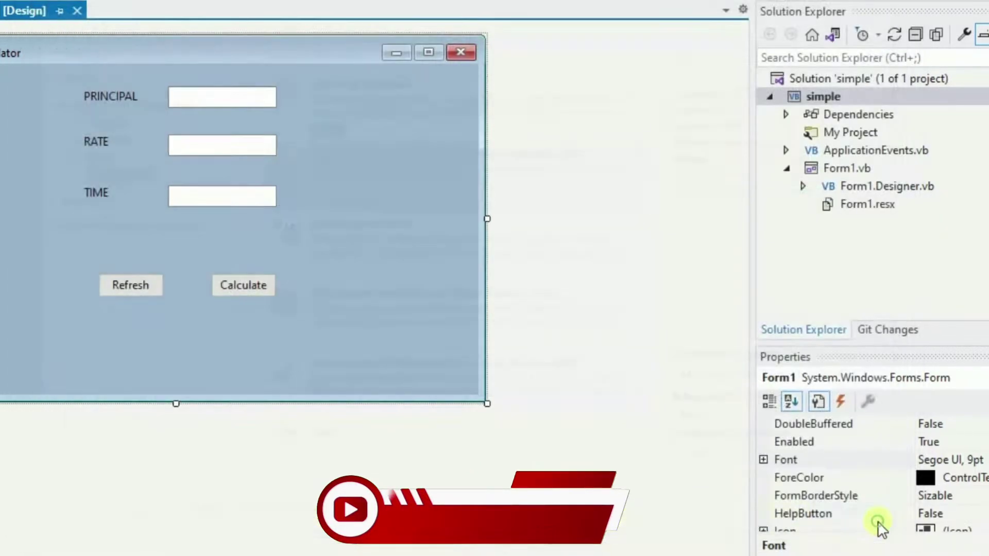
pyautogui.click(126, 34)
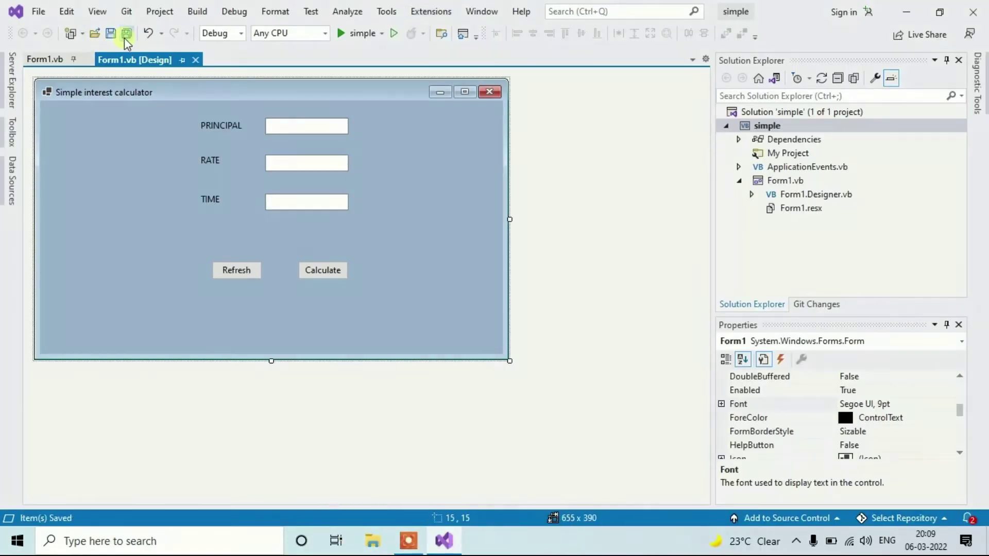
pyautogui.click(964, 20)
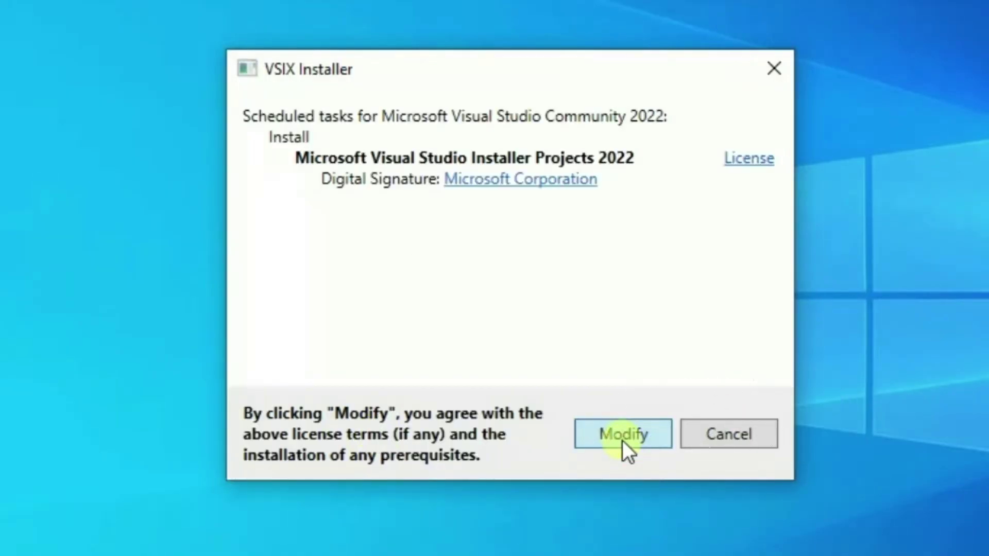
pyautogui.click(622, 440)
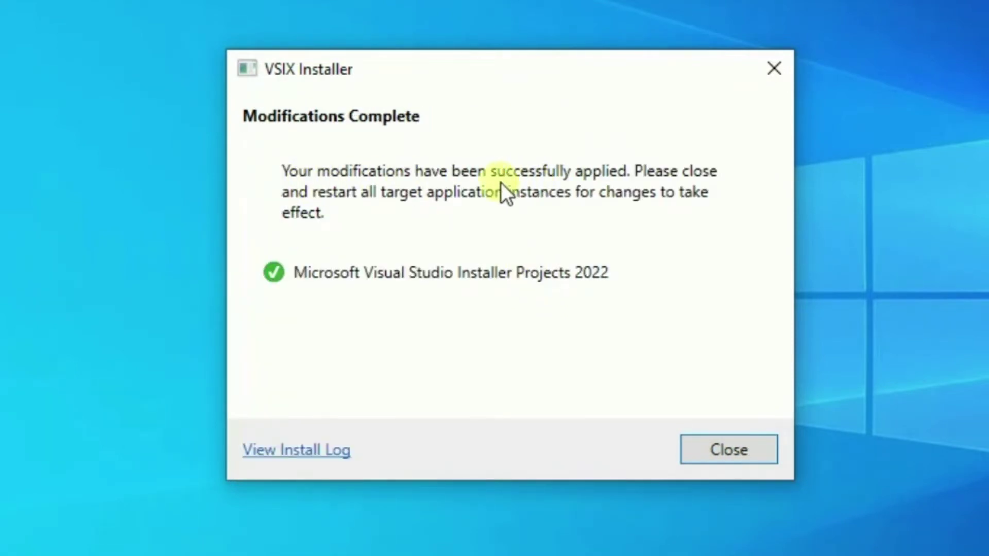
pyautogui.click(734, 447)
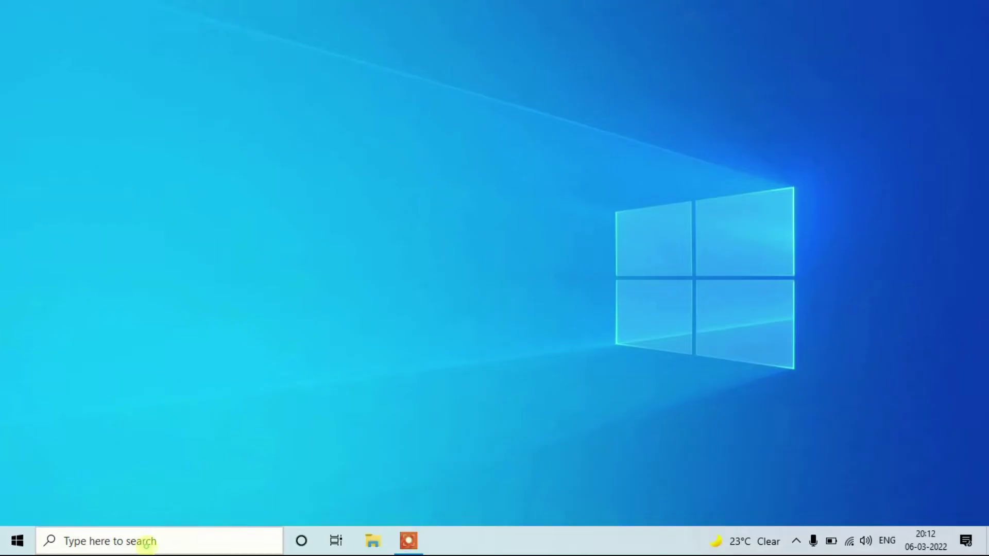
# Restart Visual Studio 2022 and open the recent solution simple.sln.
pyautogui.click(101, 540)
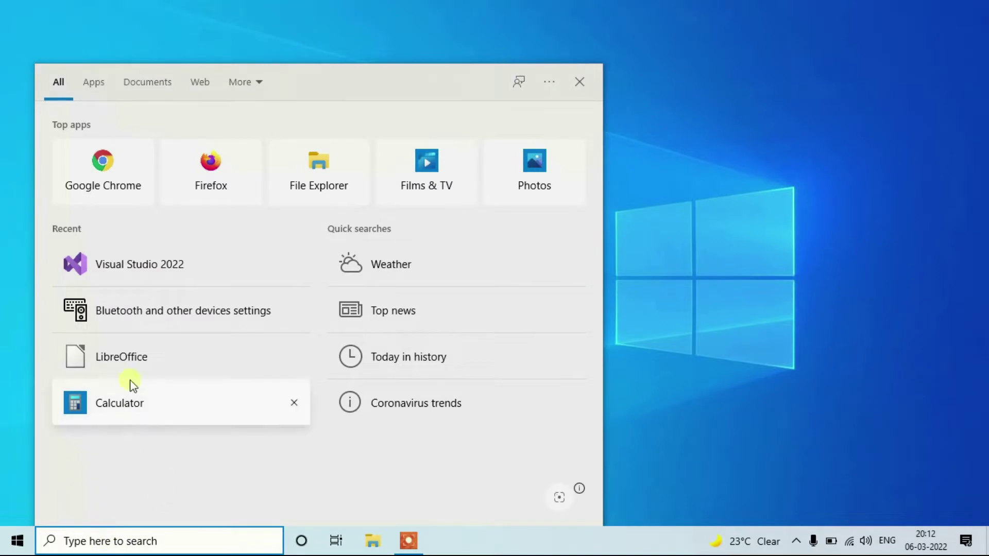
pyautogui.click(155, 261)
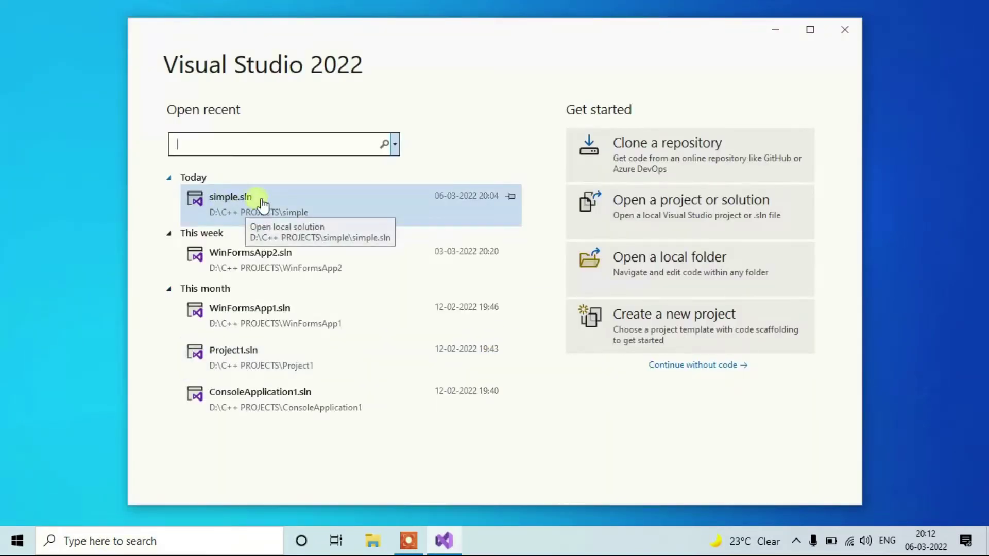
pyautogui.click(235, 207)
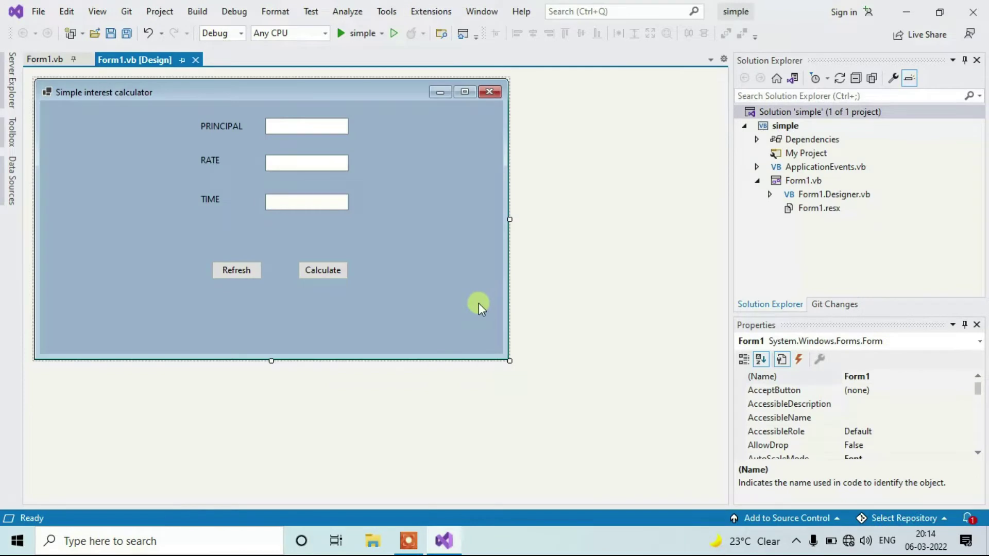
# Start adding a new project to the solution 'simple' with the Setup Project template.
pyautogui.click(771, 111)
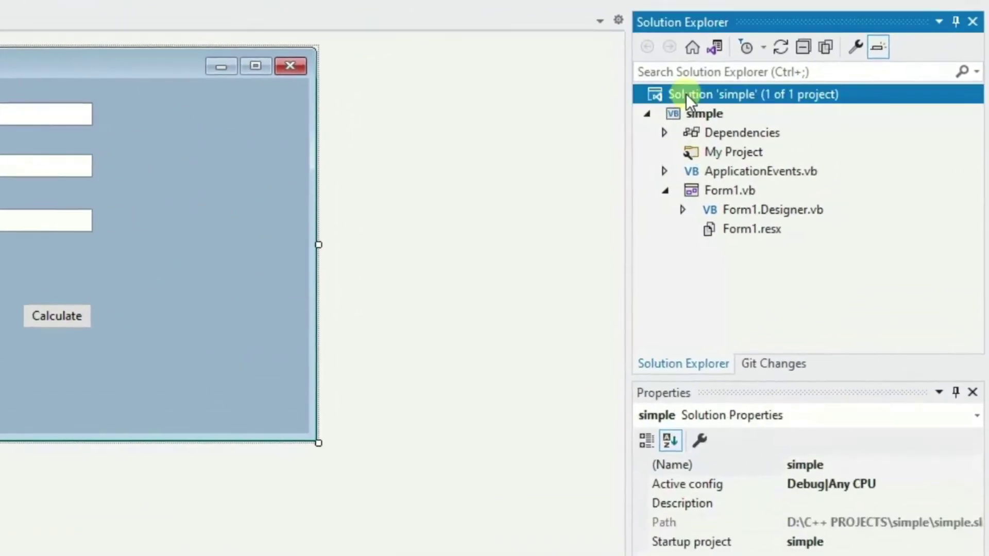
pyautogui.rightClick(685, 95)
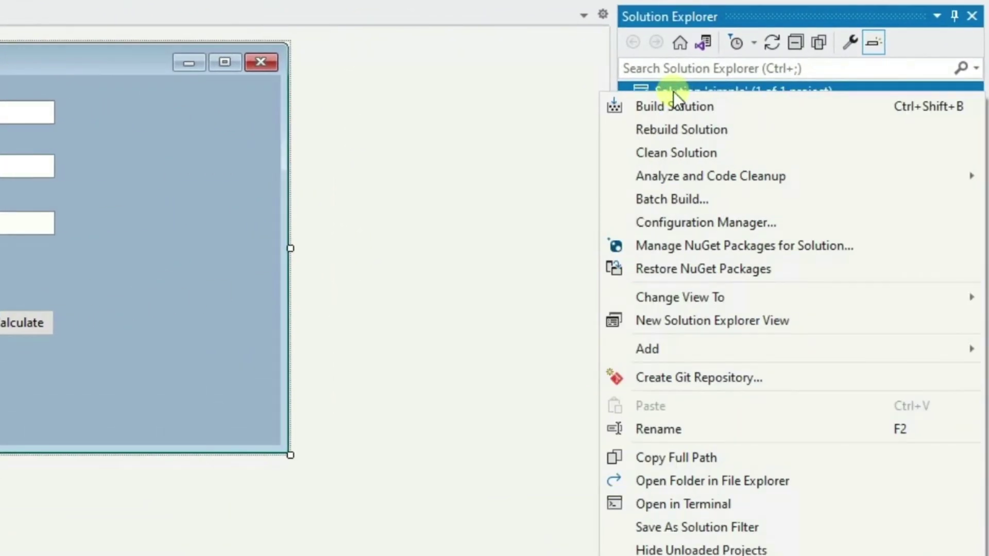
pyautogui.moveTo(687, 347)
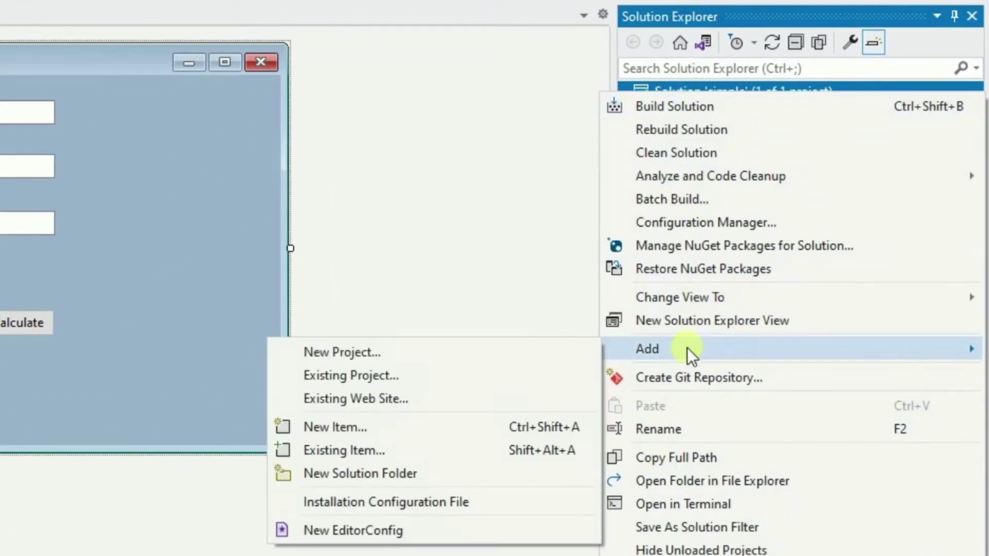
pyautogui.click(551, 353)
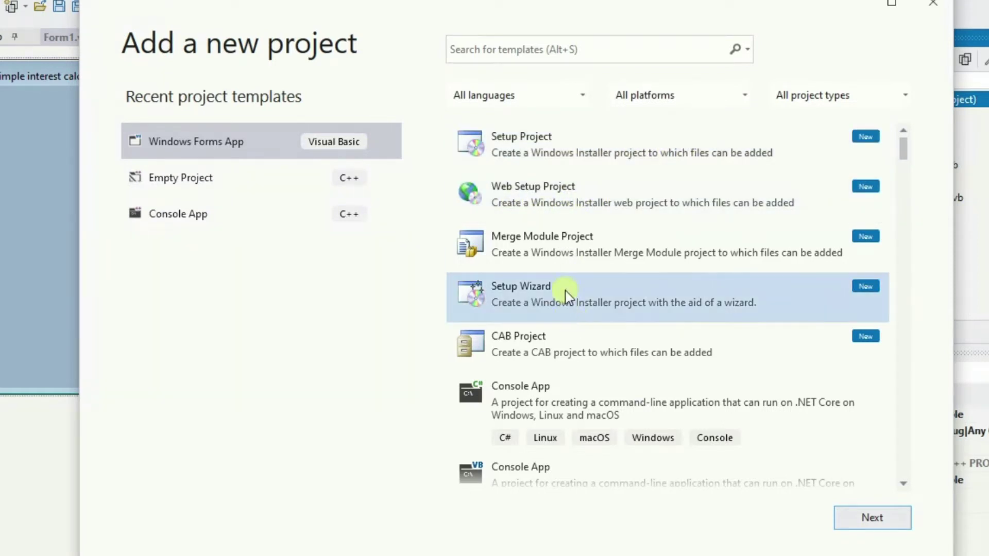
pyautogui.click(548, 309)
pyautogui.click(531, 141)
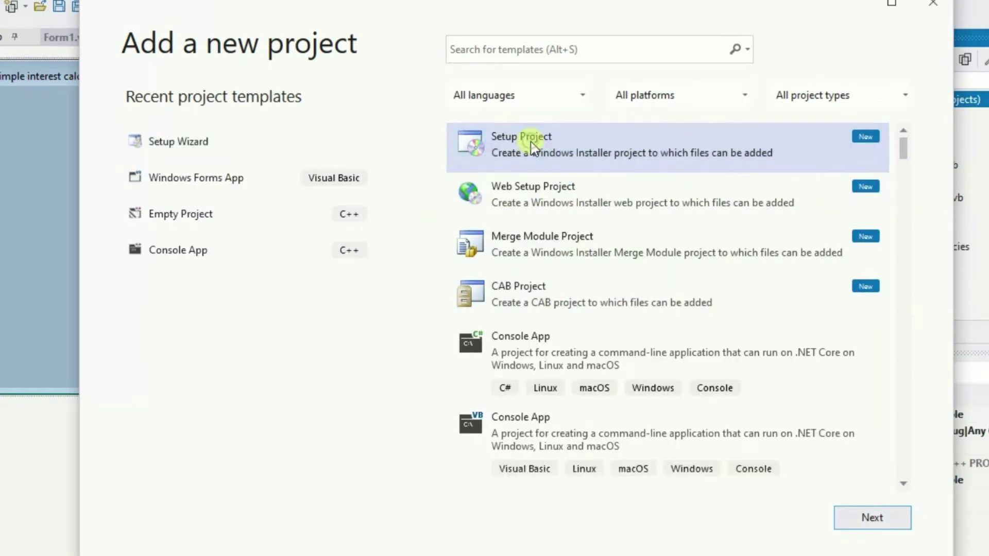
pyautogui.click(872, 518)
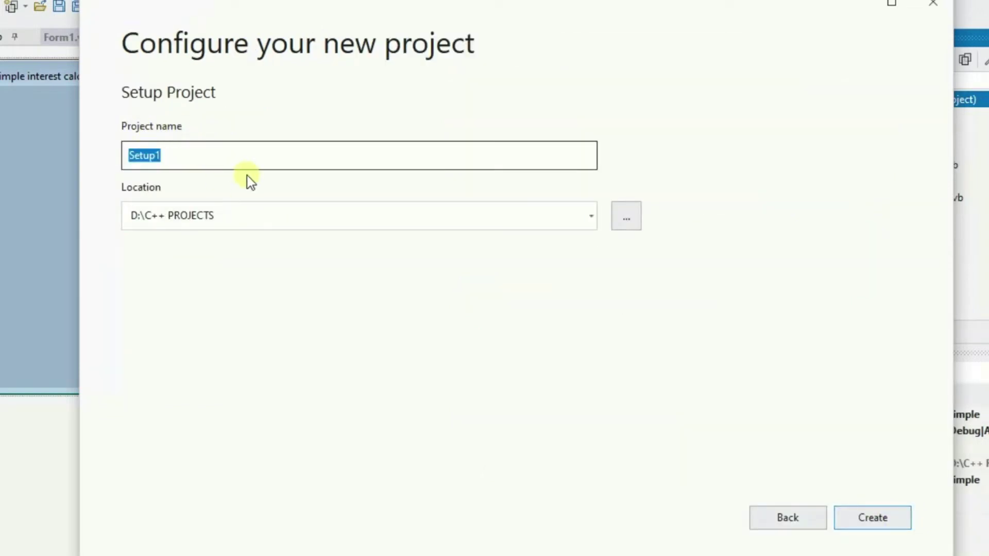
# Name the setup project SICalc and create it in the D:\C++ PROJECTS location.
pyautogui.write('Simple')
pyautogui.press('BackSpace')
pyautogui.press('BackSpace')
pyautogui.press('BackSpace')
pyautogui.press('BackSpace')
pyautogui.press('BackSpace')
pyautogui.write('ICalc')
pyautogui.click(866, 518)
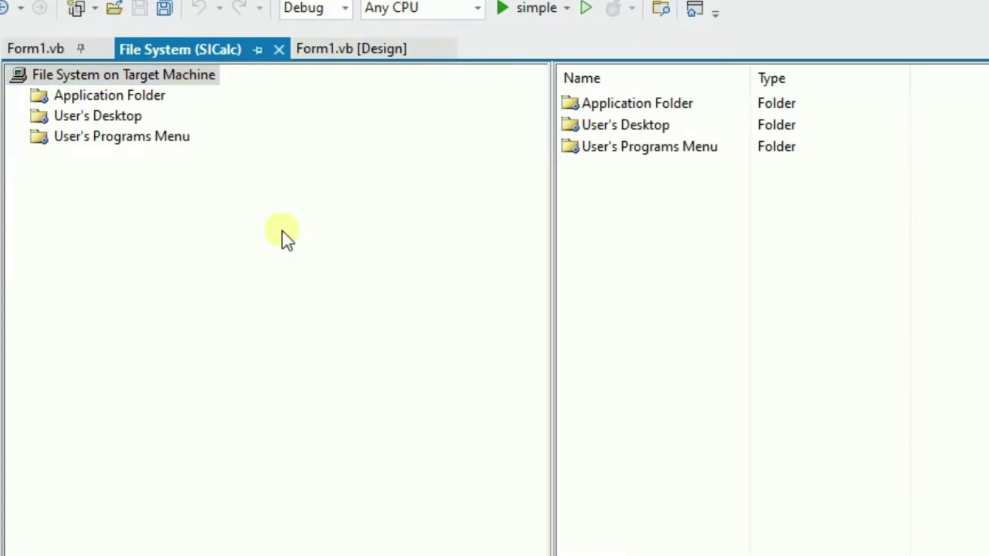
# Add the primary output of the project simple to the Application Folder and widen the Name column.
pyautogui.click(117, 96)
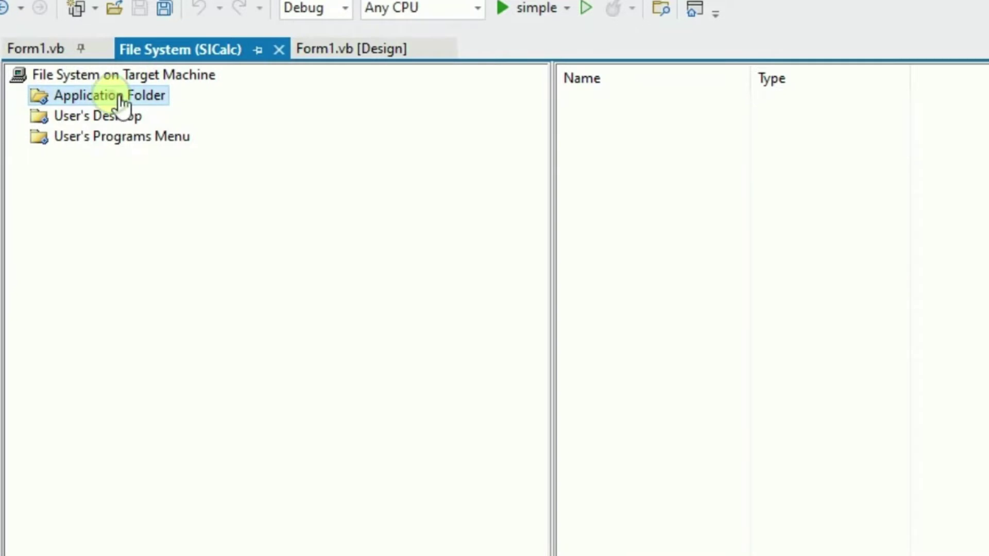
pyautogui.rightClick(622, 148)
pyautogui.moveTo(718, 166)
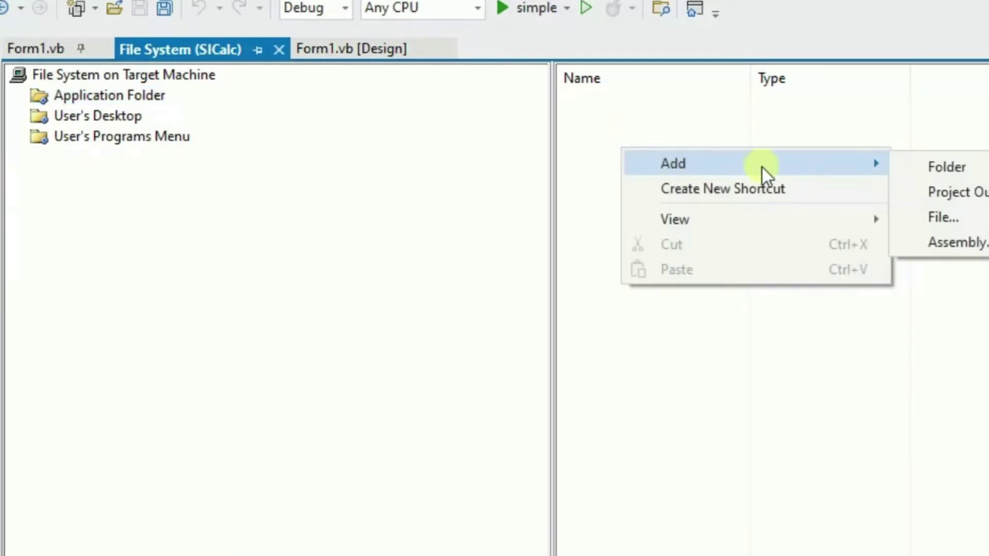
pyautogui.click(958, 194)
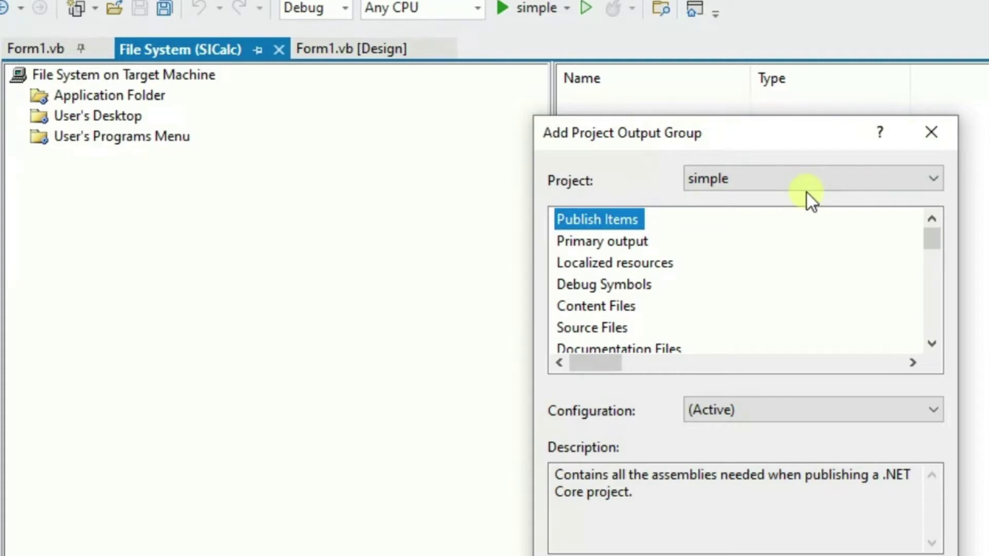
pyautogui.click(794, 178)
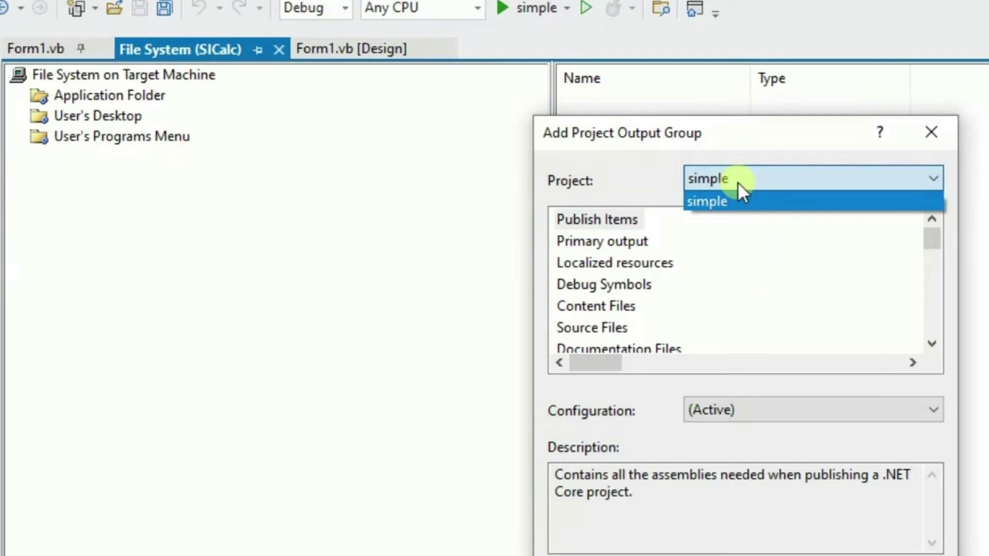
pyautogui.click(710, 206)
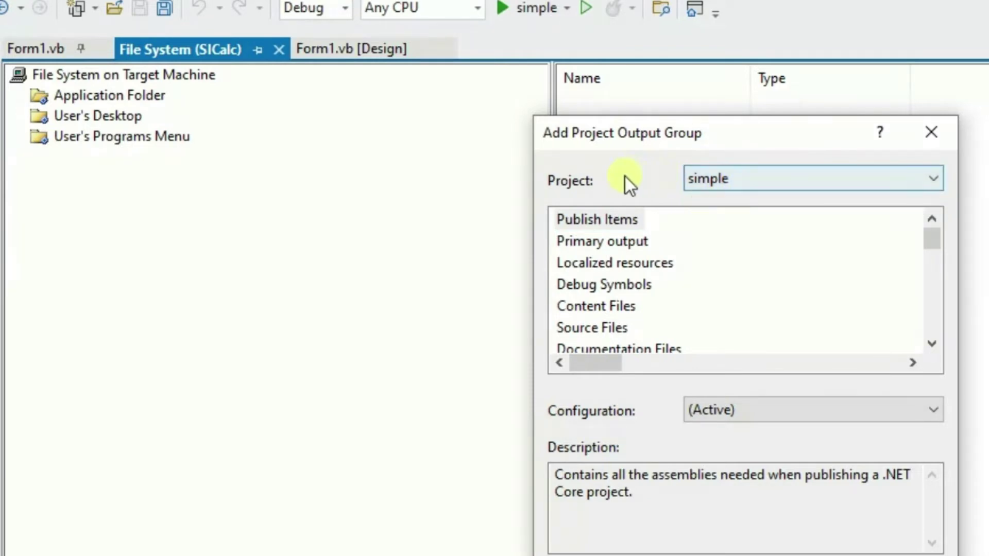
pyautogui.click(613, 242)
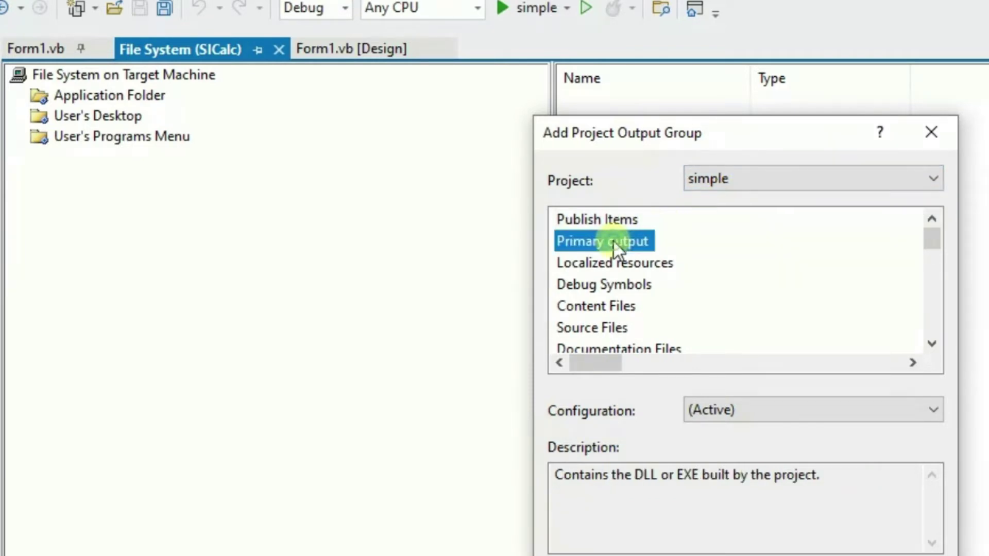
pyautogui.click(767, 553)
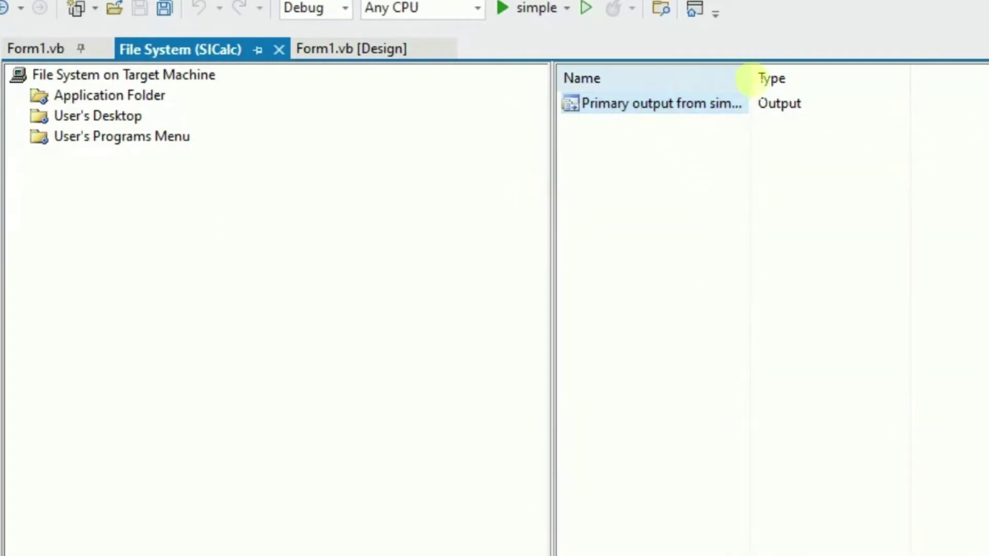
pyautogui.moveTo(749, 77); pyautogui.dragTo(801, 77)
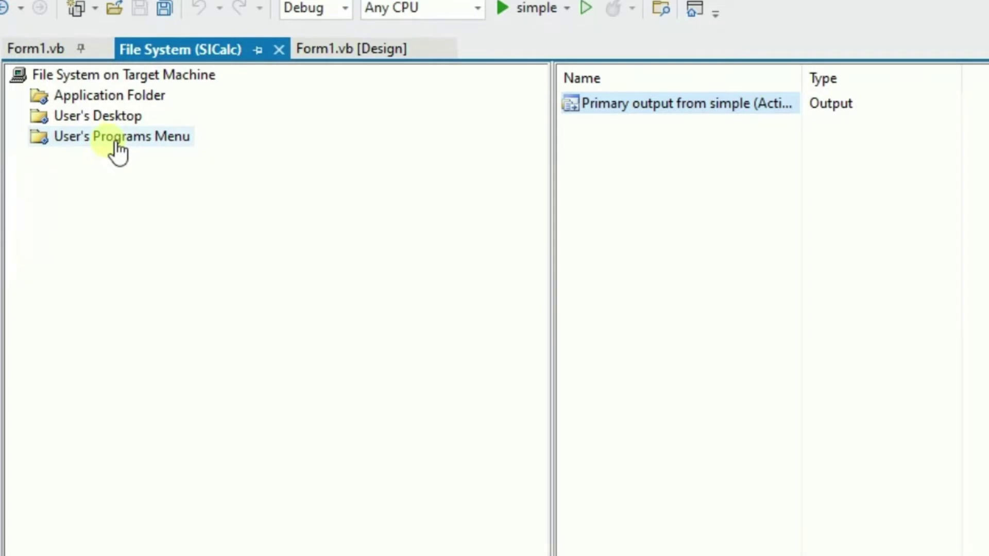
# Create a shortcut to the Application Folder's primary output in User's Desktop and name it SI Calculator.
pyautogui.click(106, 120)
pyautogui.rightClick(625, 141)
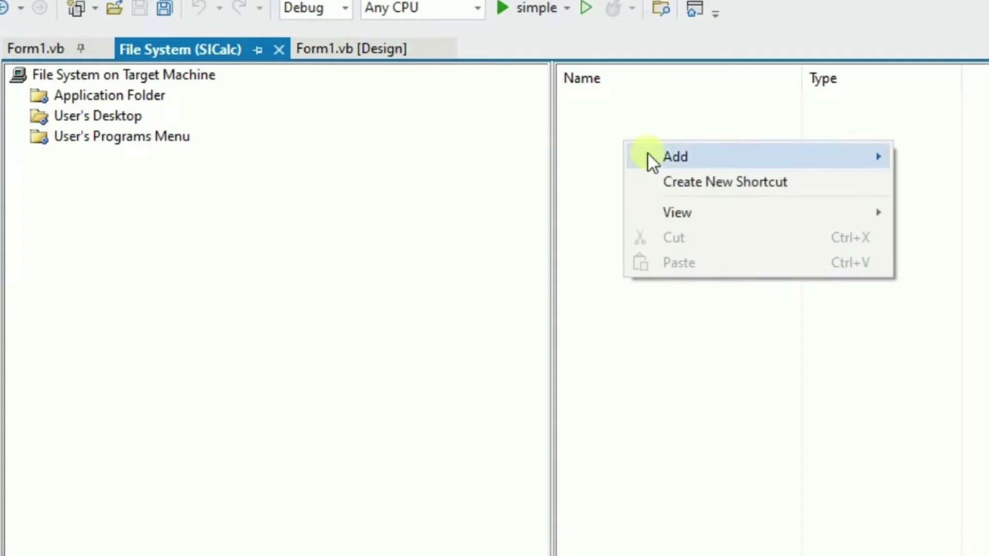
pyautogui.click(717, 184)
pyautogui.doubleClick(551, 250)
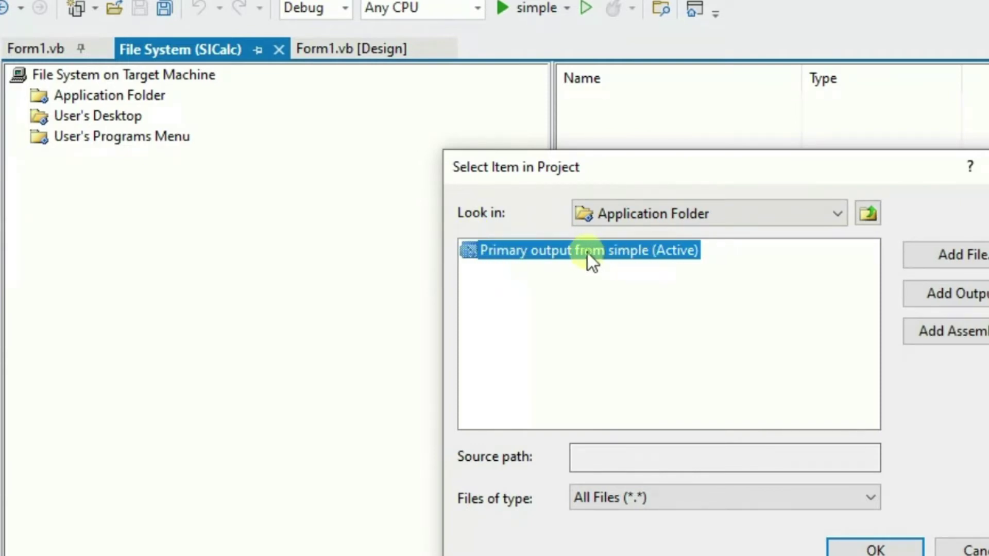
pyautogui.click(872, 549)
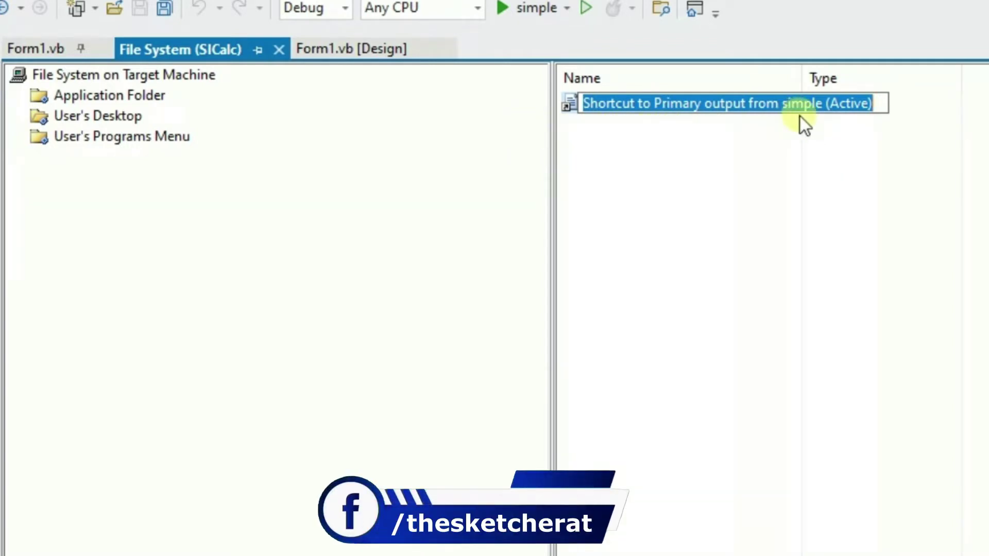
pyautogui.write('S')
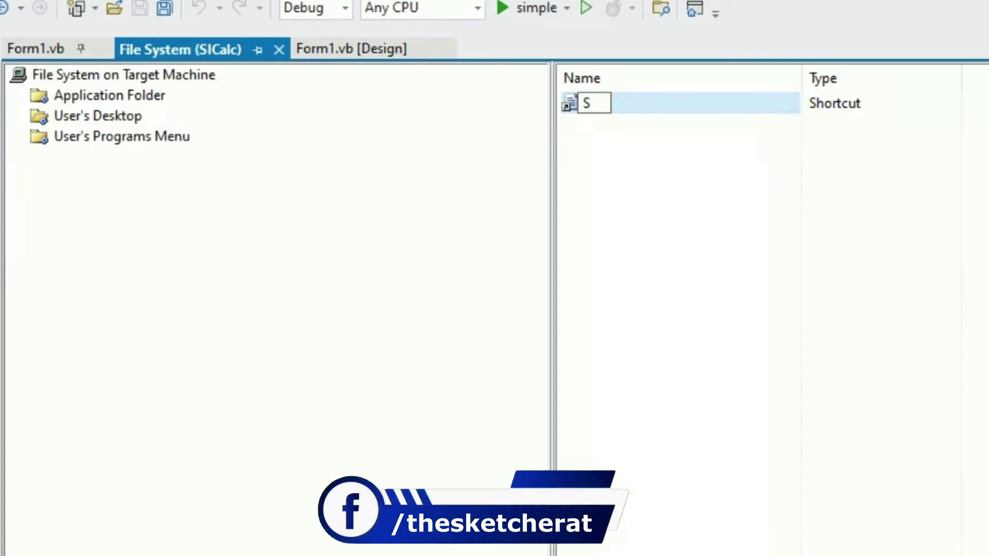
pyautogui.write('I Calculator')
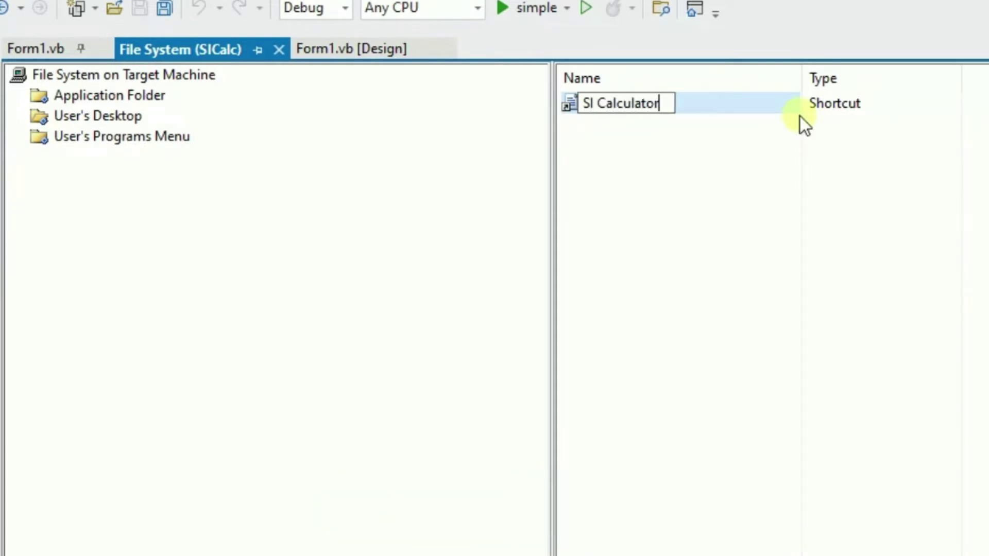
pyautogui.click(800, 116)
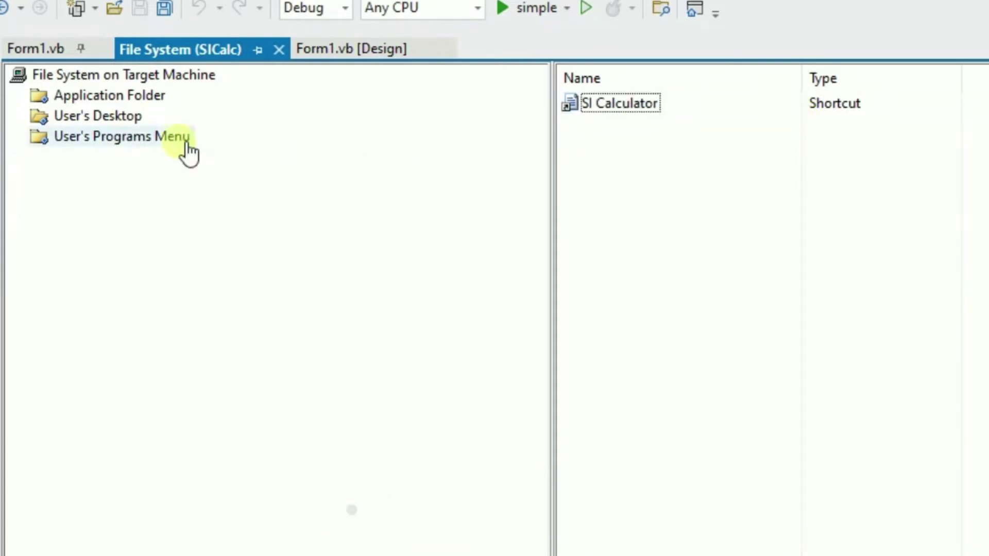
# Create a shortcut to the Application Folder's primary output from simple in User's Programs Menu and name it SI Calculator.
pyautogui.click(151, 144)
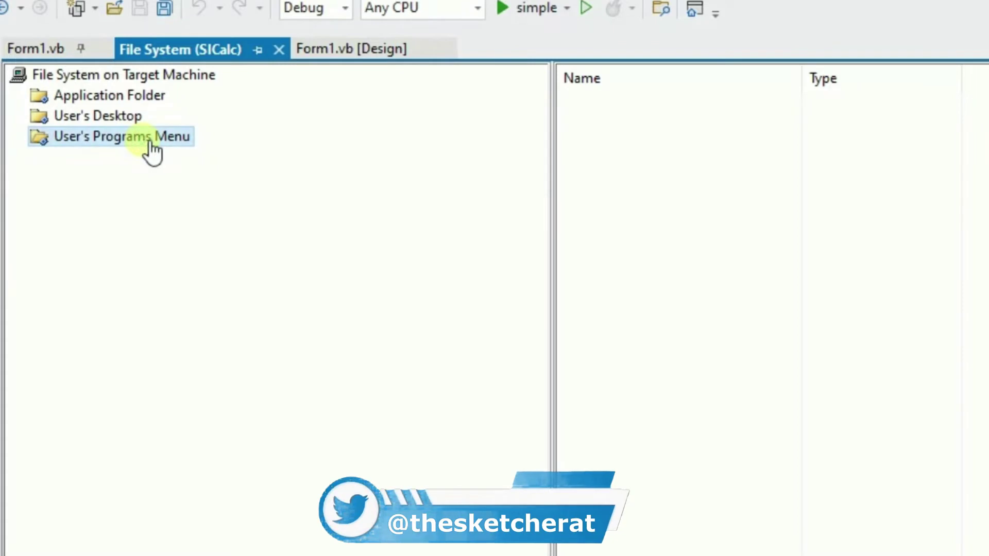
pyautogui.rightClick(638, 161)
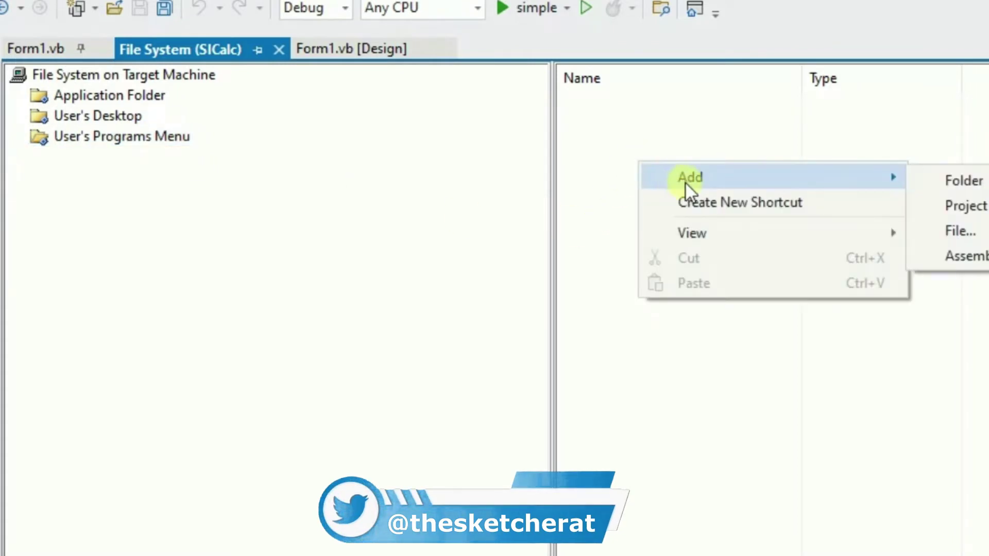
pyautogui.click(698, 202)
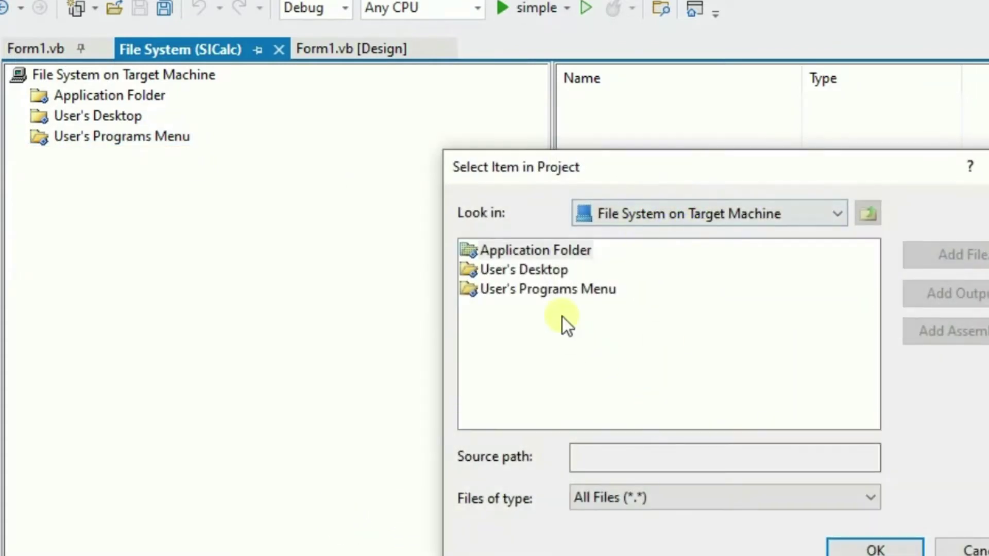
pyautogui.doubleClick(543, 252)
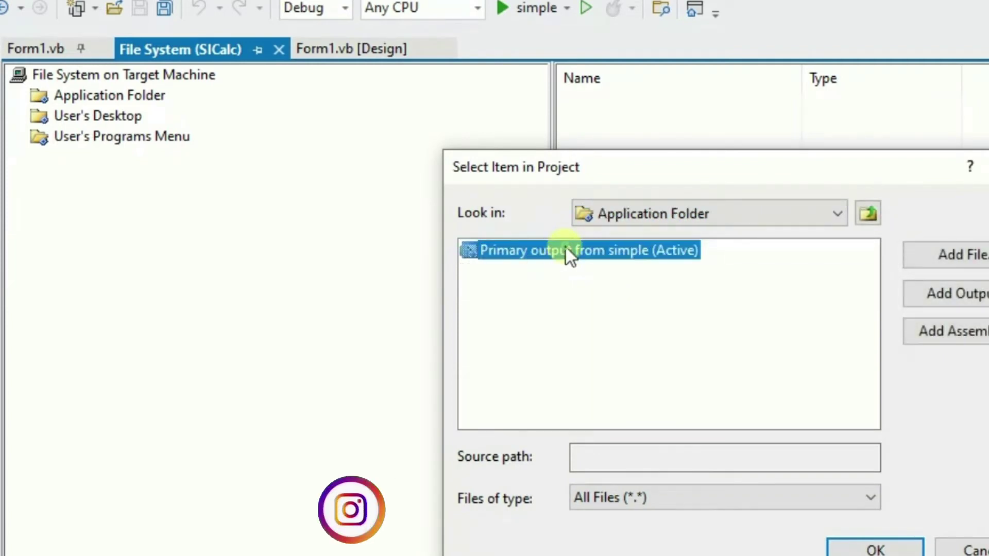
pyautogui.click(896, 548)
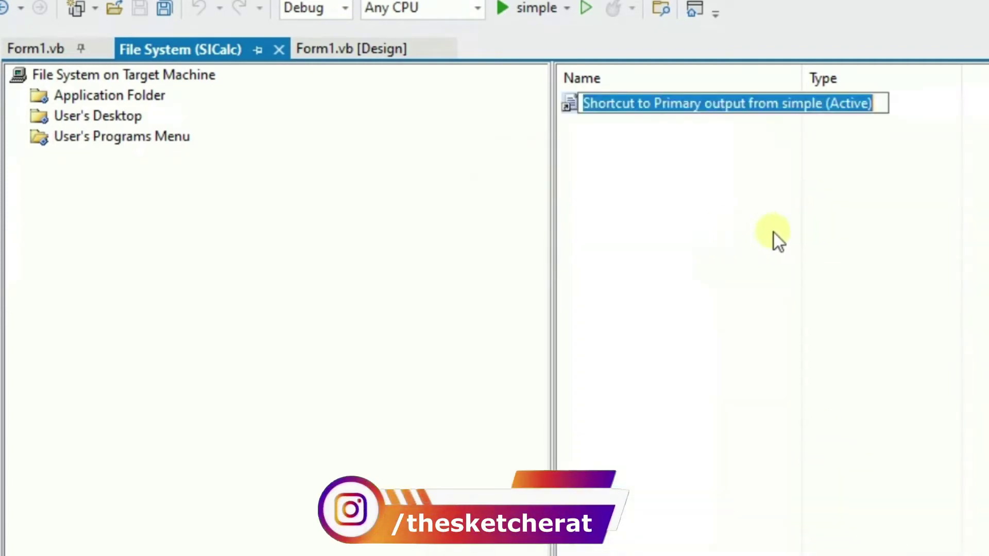
pyautogui.write('SI ')
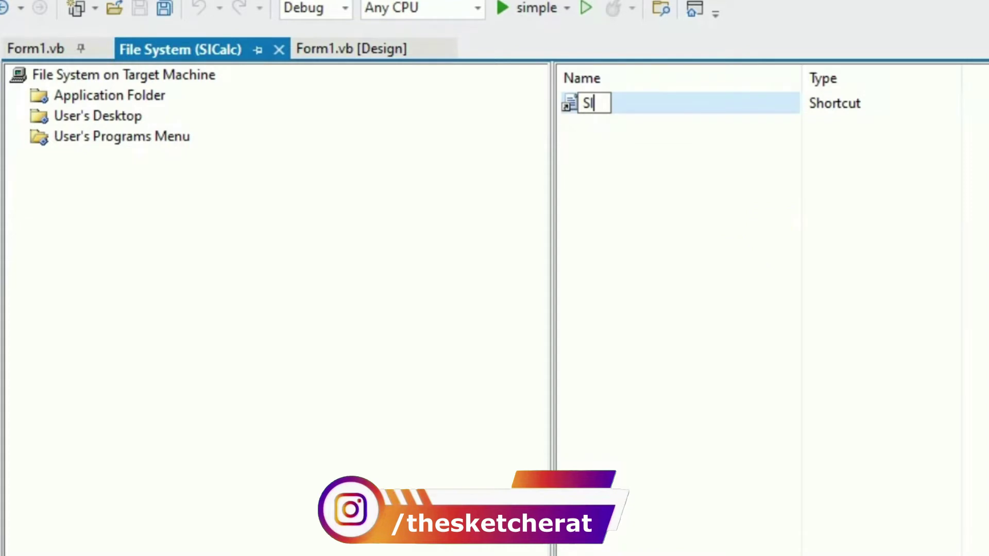
pyautogui.write('Calculator')
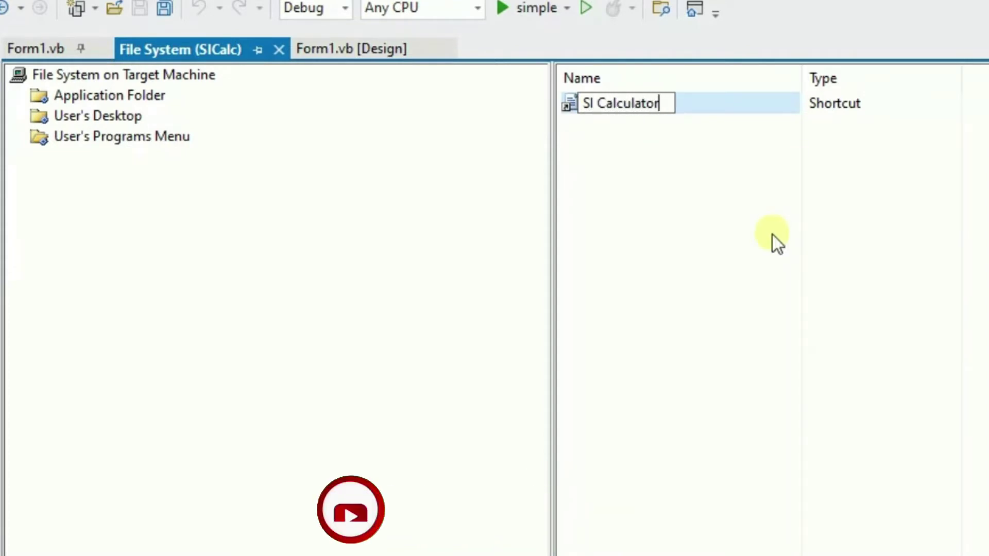
pyautogui.click(742, 239)
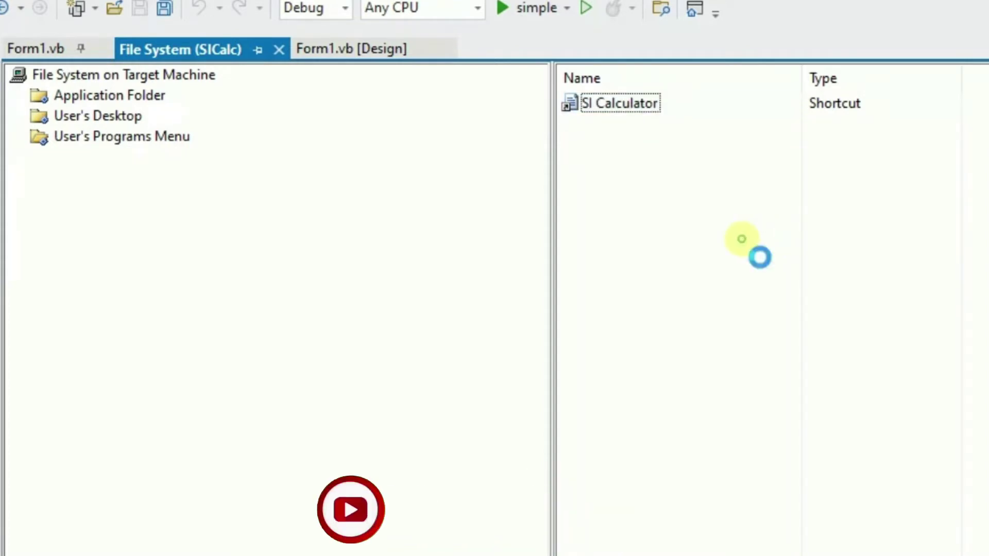
# Review the contents of the Application Folder, User's Desktop and User's Programs Menu.
pyautogui.click(110, 95)
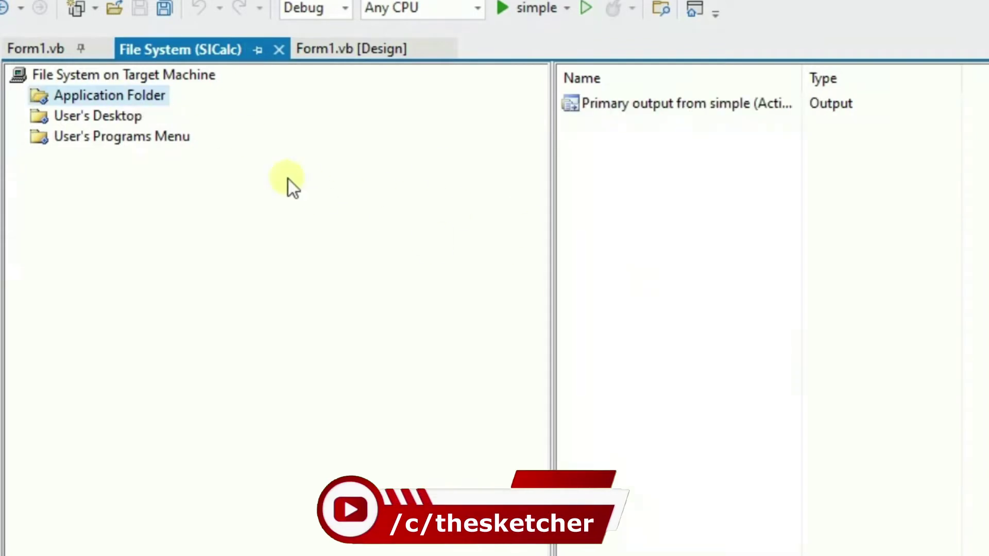
pyautogui.click(110, 116)
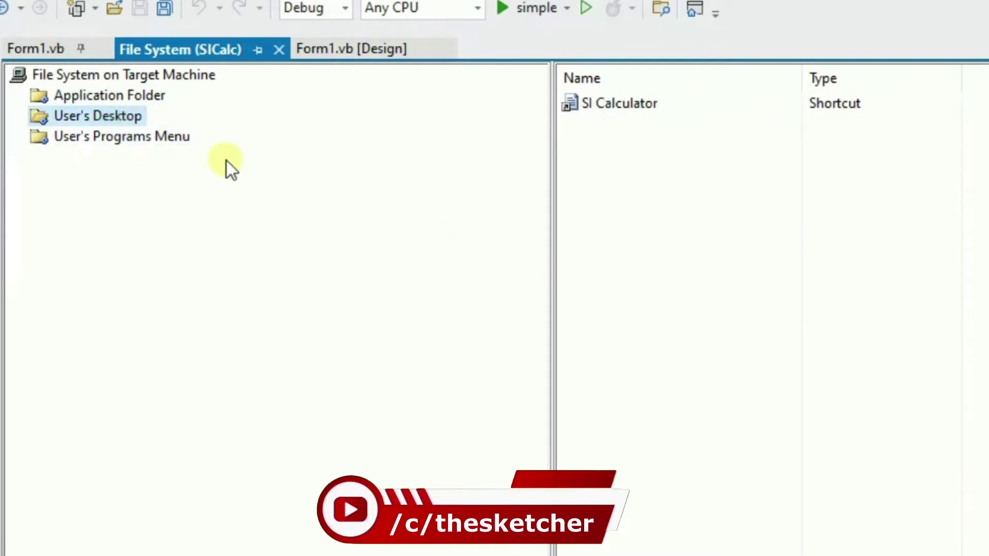
pyautogui.click(161, 137)
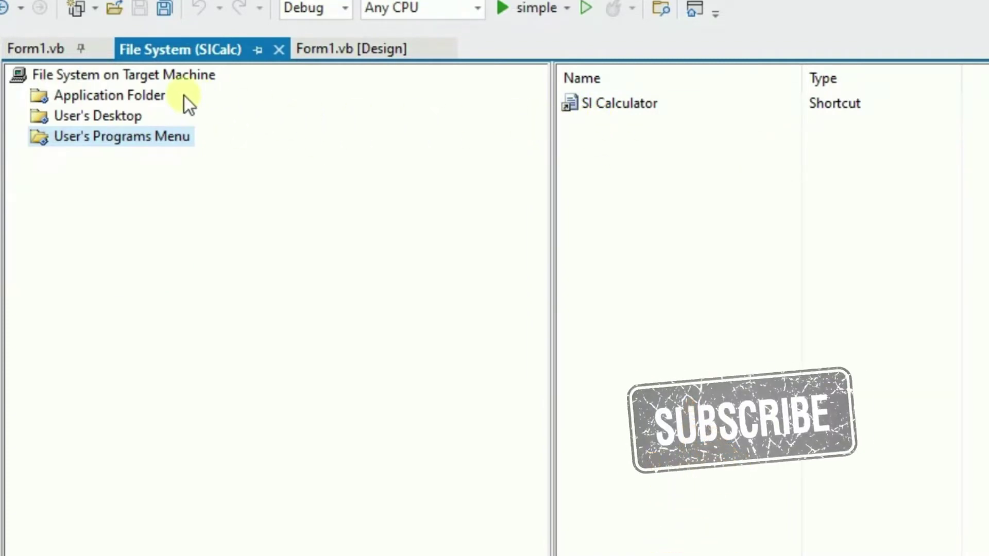
pyautogui.click(154, 101)
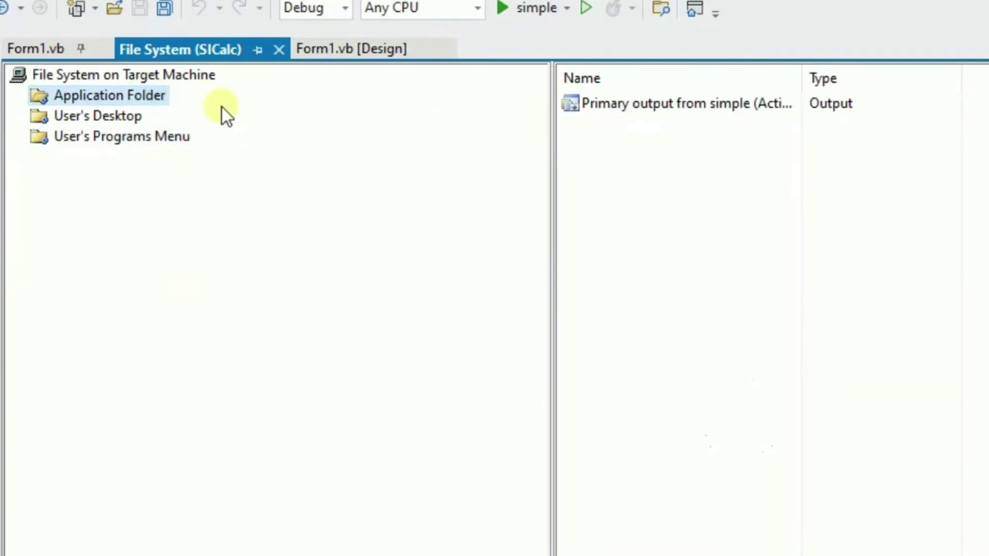
pyautogui.rightClick(620, 161)
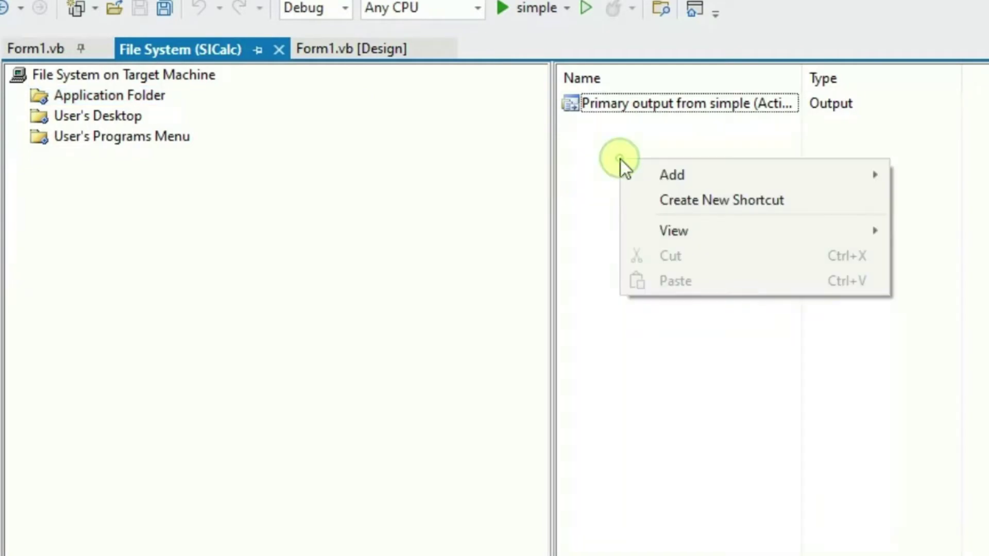
pyautogui.moveTo(674, 174)
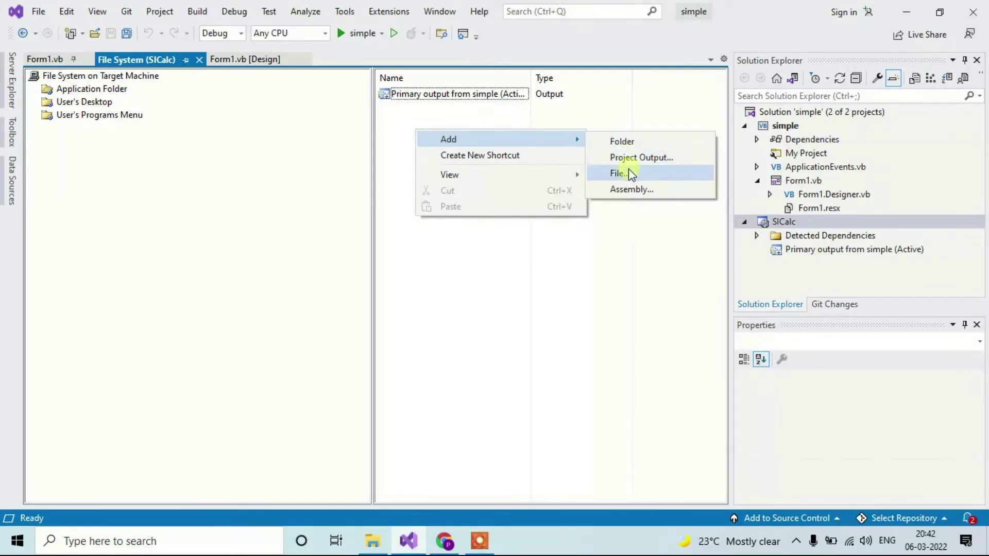
pyautogui.click(629, 170)
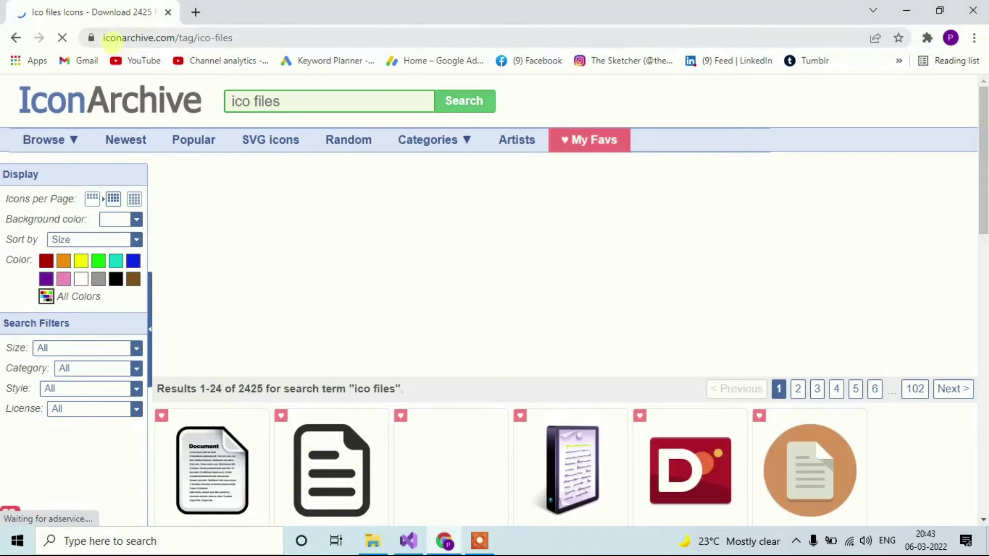
# Switch to Chrome and download the Half-Life Counter-Strike icon in ICO format from IconArchive's "ico files" results.
pyautogui.scroll(-4, 463, 274)
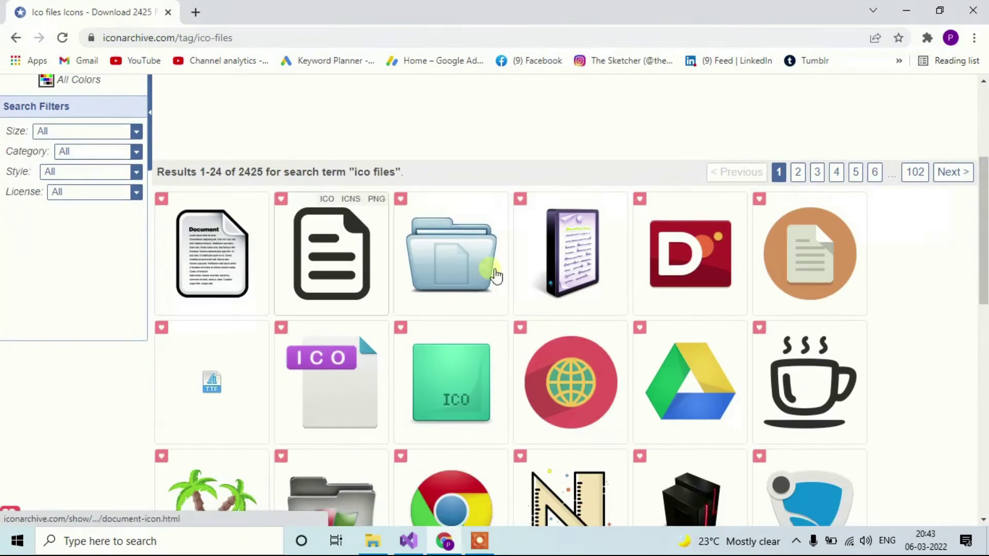
pyautogui.scroll(-1, 548, 363)
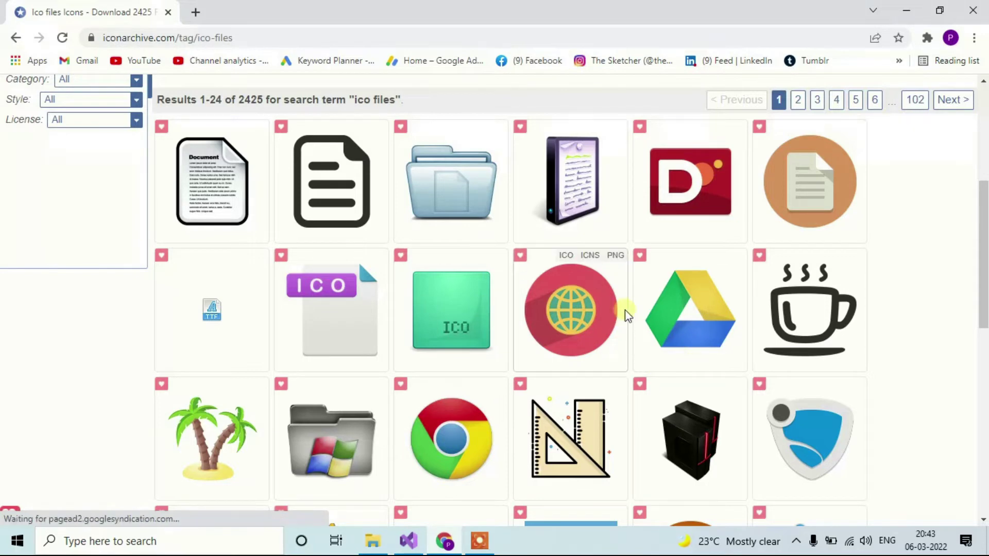
pyautogui.scroll(-4, 734, 319)
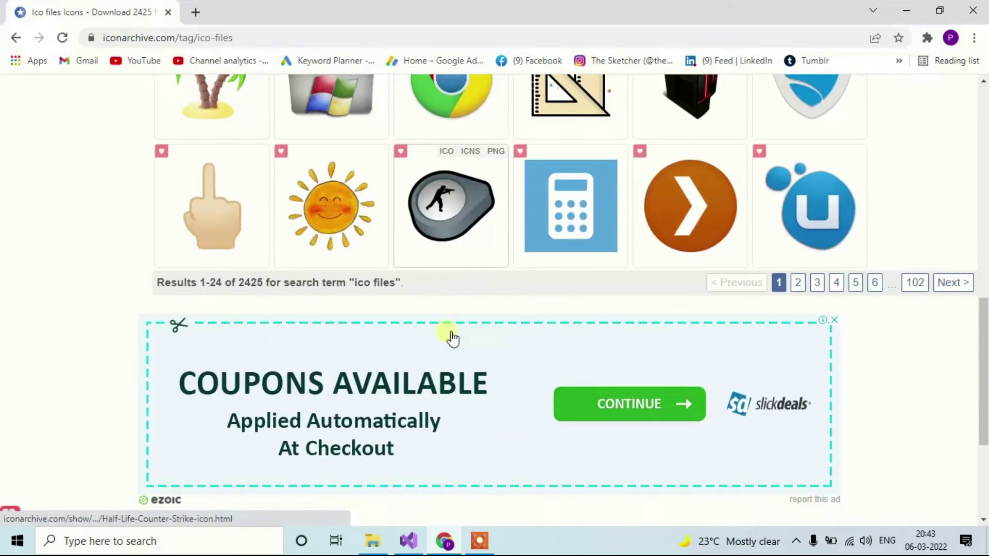
pyautogui.scroll(-3, 458, 339)
pyautogui.rightClick(456, 208)
pyautogui.press('Escape')
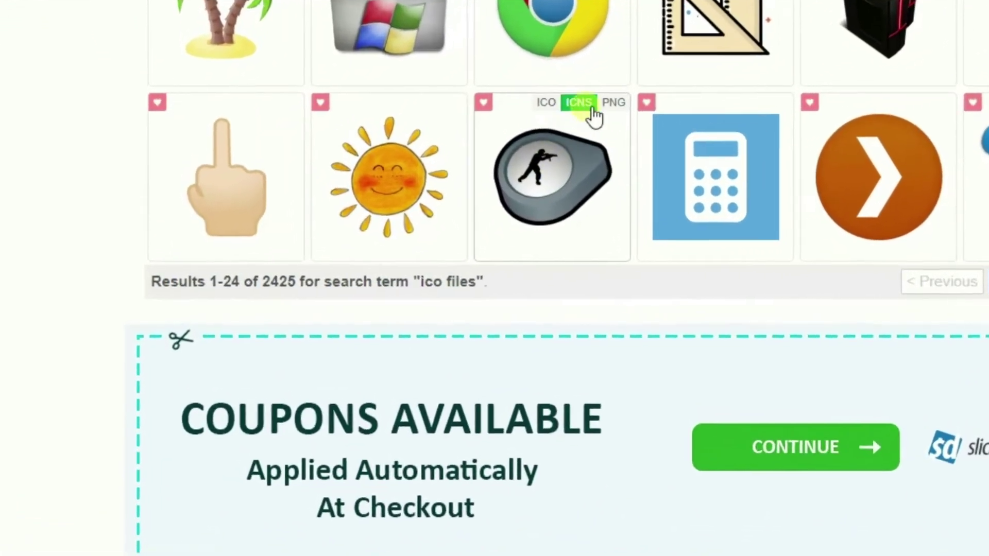
pyautogui.click(508, 134)
pyautogui.click(342, 425)
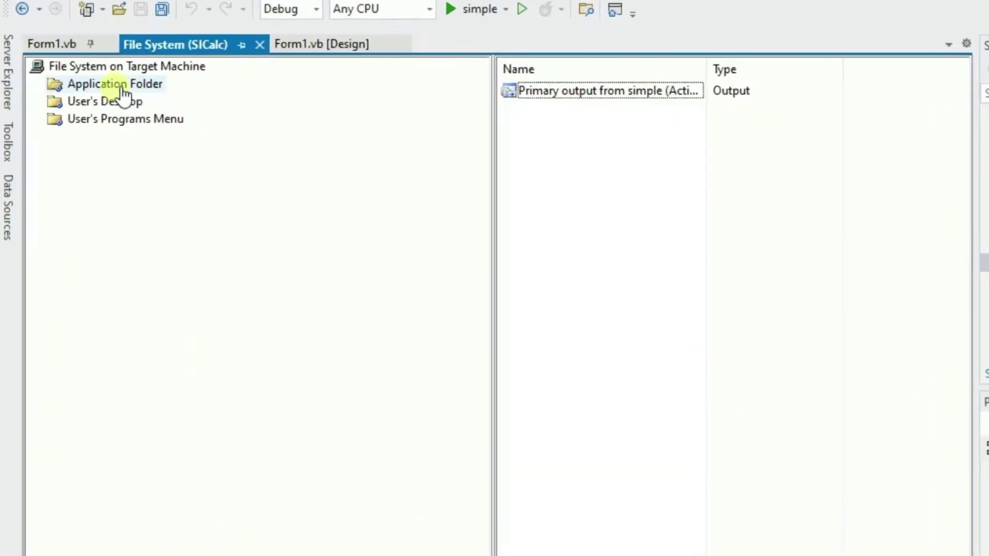
# Add the file Hopstarter-3d-Cartoon-Vol2-Half-Life-Counter-Strike from Downloads to the setup project's Application Folder.
pyautogui.rightClick(691, 138)
pyautogui.moveTo(733, 152)
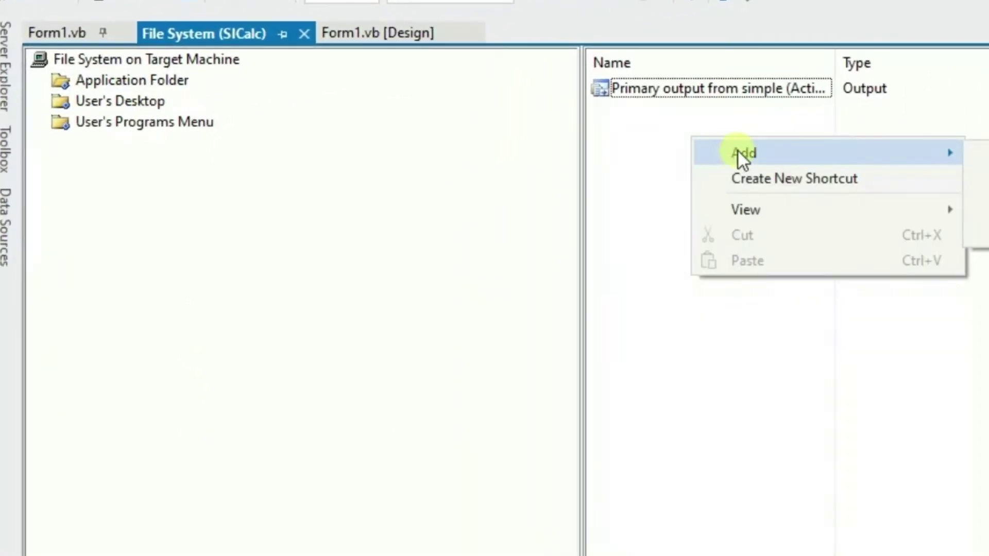
pyautogui.click(982, 206)
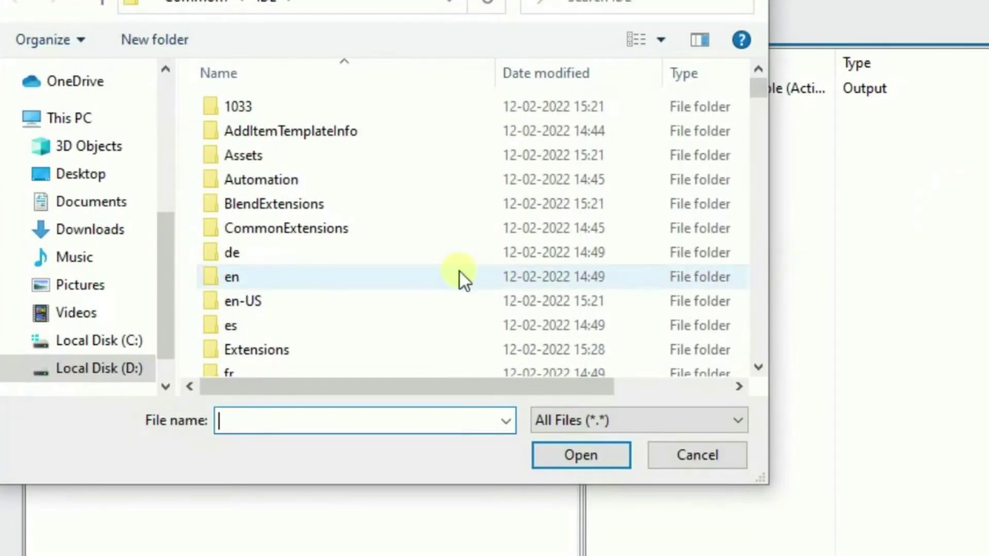
pyautogui.click(103, 231)
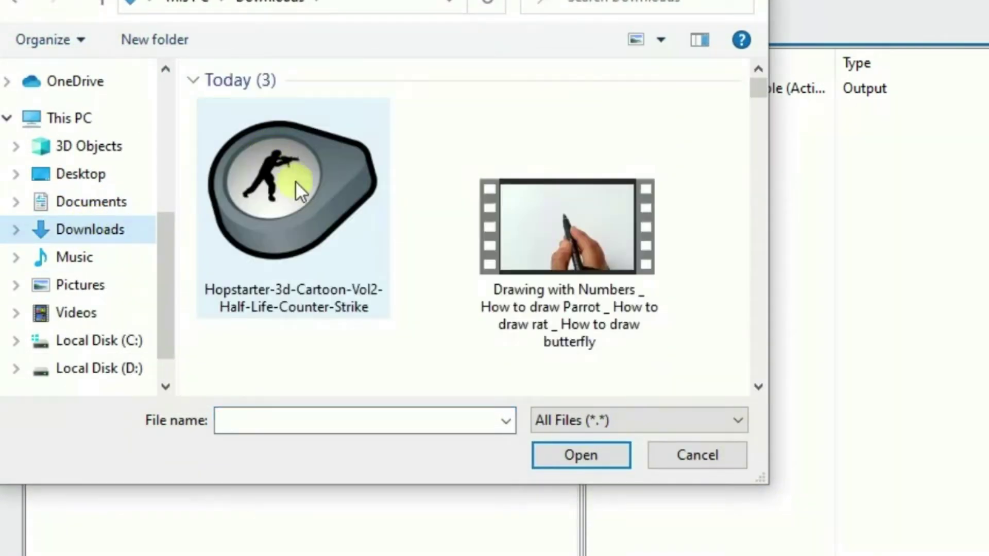
pyautogui.doubleClick(294, 205)
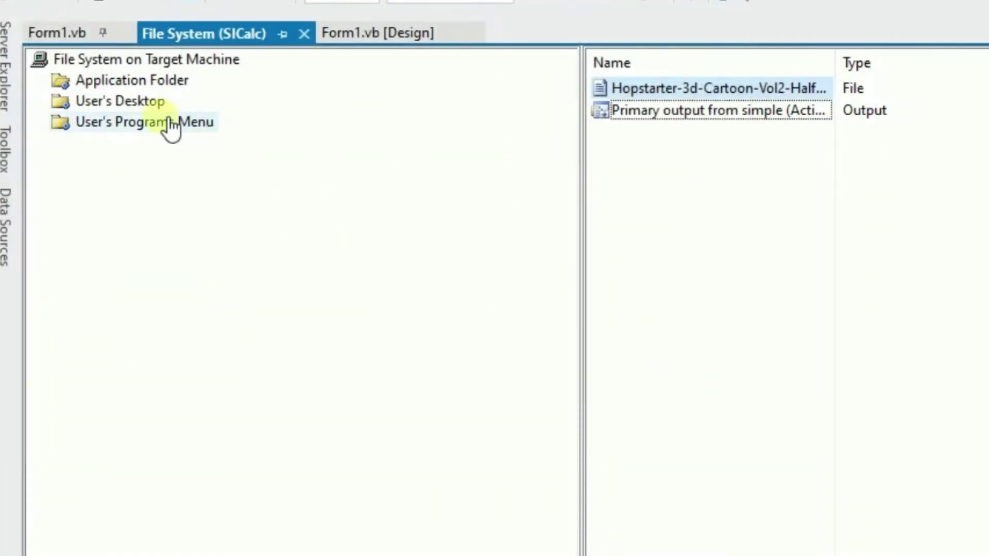
# Open the icon selection in the properties of the SI Calculator shortcut on User's Desktop.
pyautogui.click(133, 103)
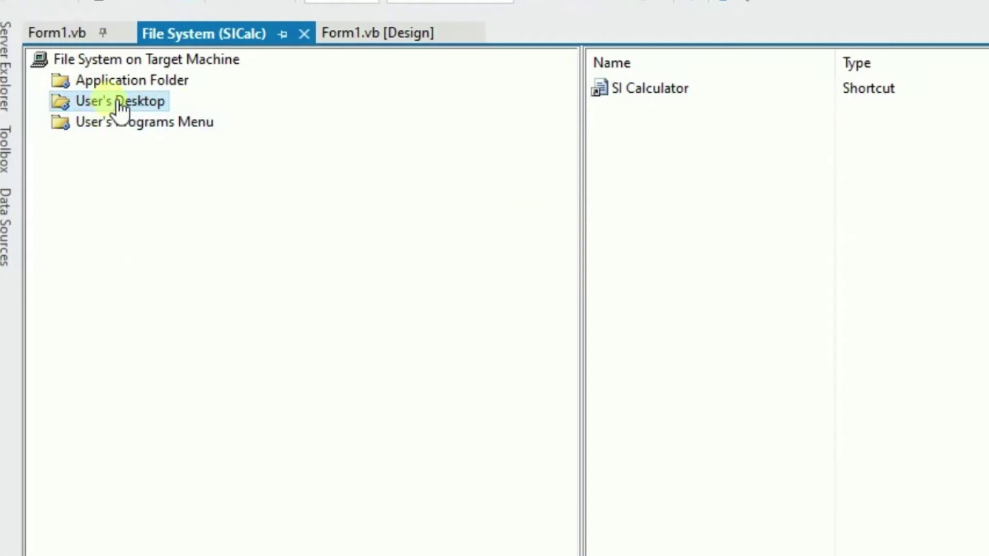
pyautogui.click(649, 93)
pyautogui.rightClick(645, 94)
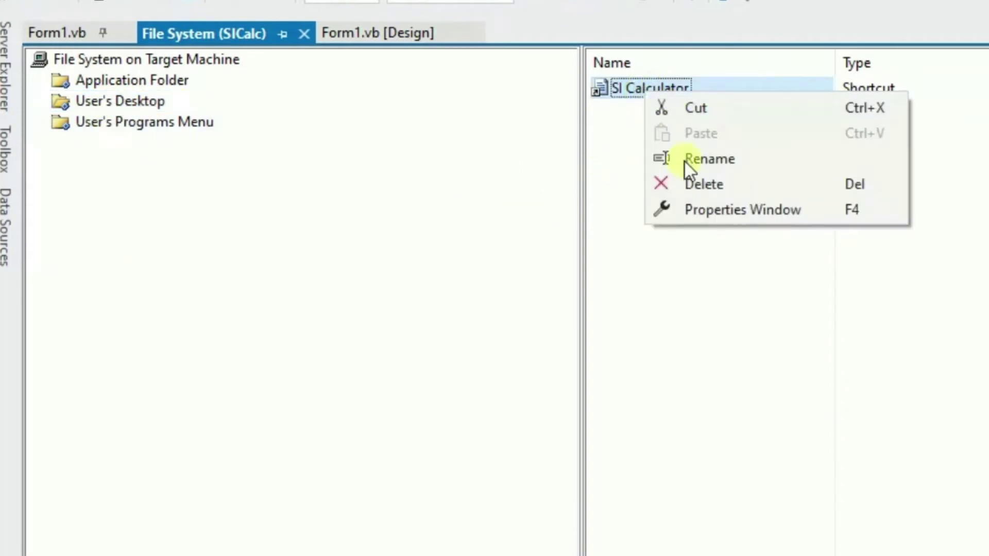
pyautogui.click(708, 212)
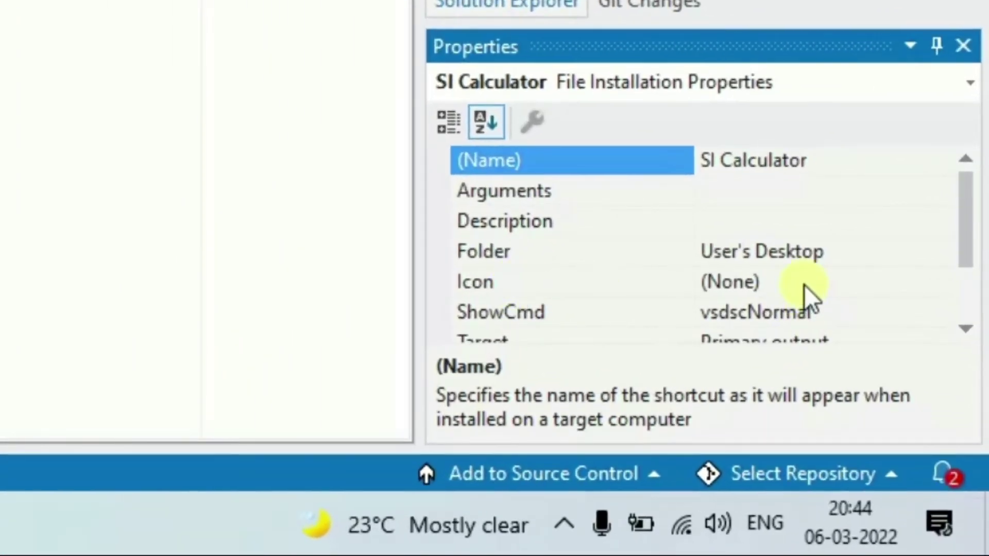
pyautogui.click(804, 286)
pyautogui.click(938, 283)
pyautogui.click(741, 341)
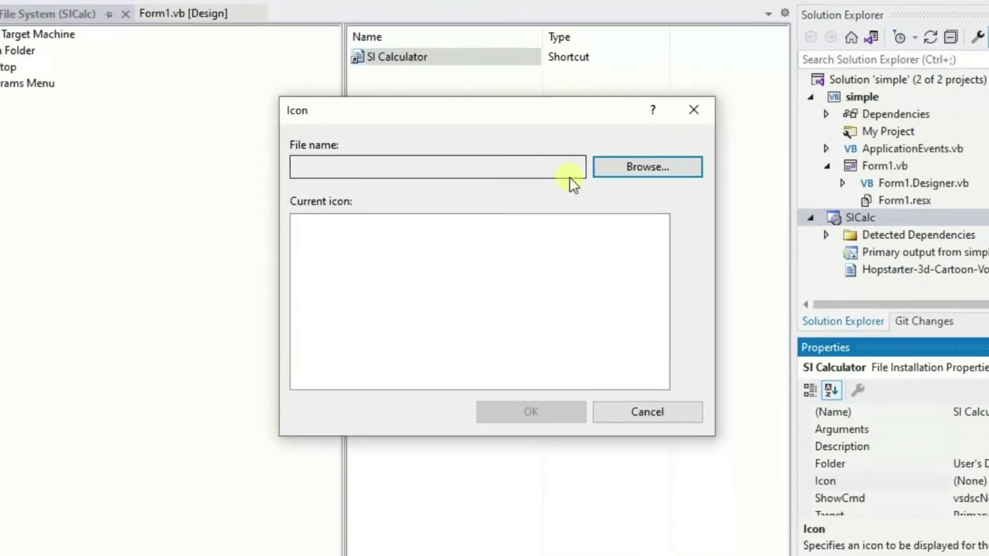
# Assign Hopstarter-3d-Cartoon-Vol2-Half-Life-Counter-Strike.ico from the Application Folder as the desktop shortcut's icon.
pyautogui.click(643, 166)
pyautogui.doubleClick(252, 152)
pyautogui.click(253, 154)
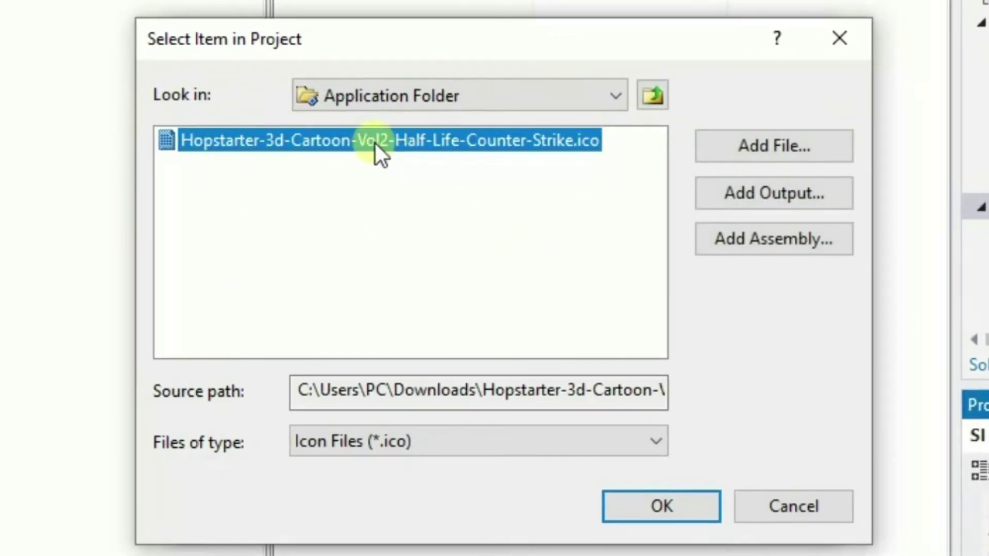
pyautogui.click(663, 502)
pyautogui.click(229, 228)
pyautogui.click(574, 512)
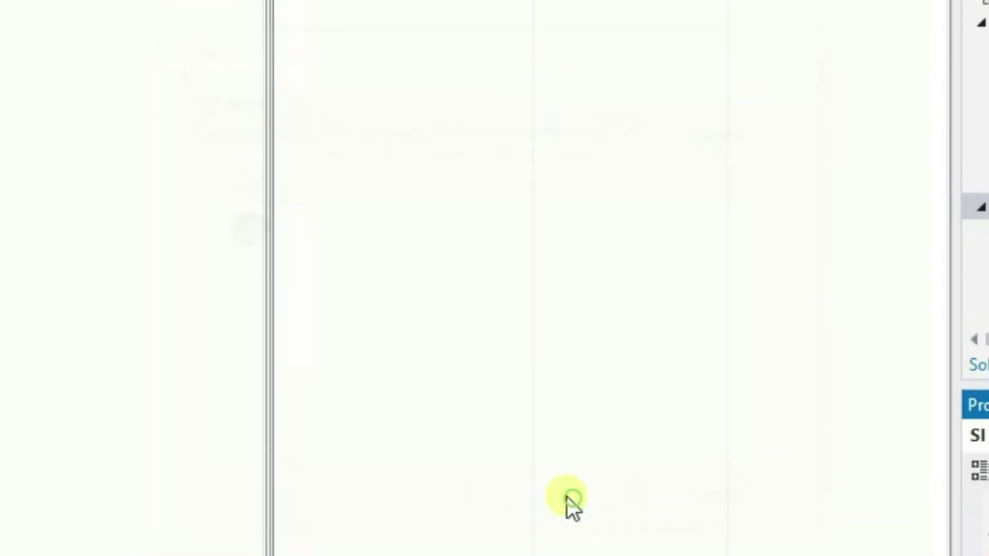
# Assign Hopstarter-3d-Cartoon-Vol2-Half-Life-Counter-Strike.ico from the Application Folder as the icon of the SI Calculator shortcut in User's Programs Menu.
pyautogui.click(111, 117)
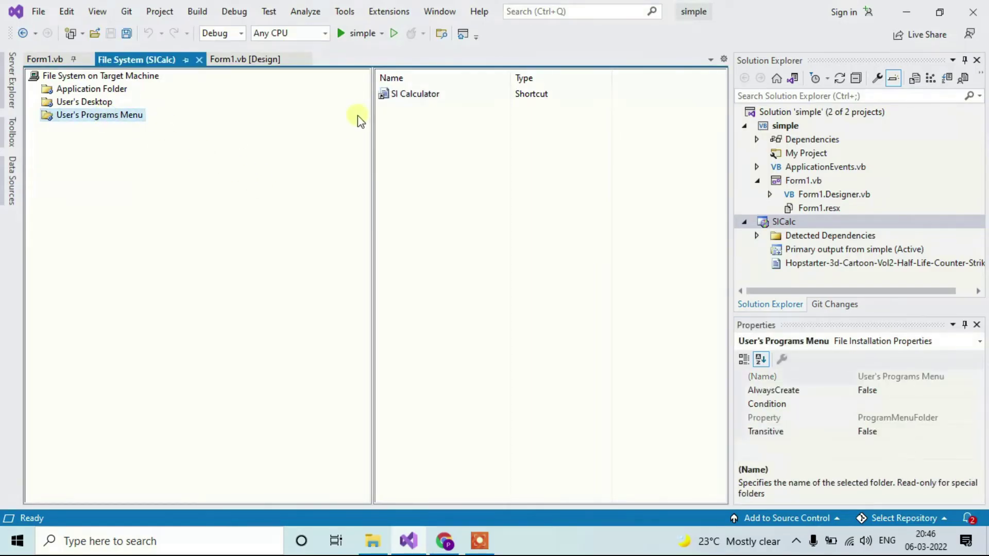
pyautogui.rightClick(404, 96)
pyautogui.click(428, 168)
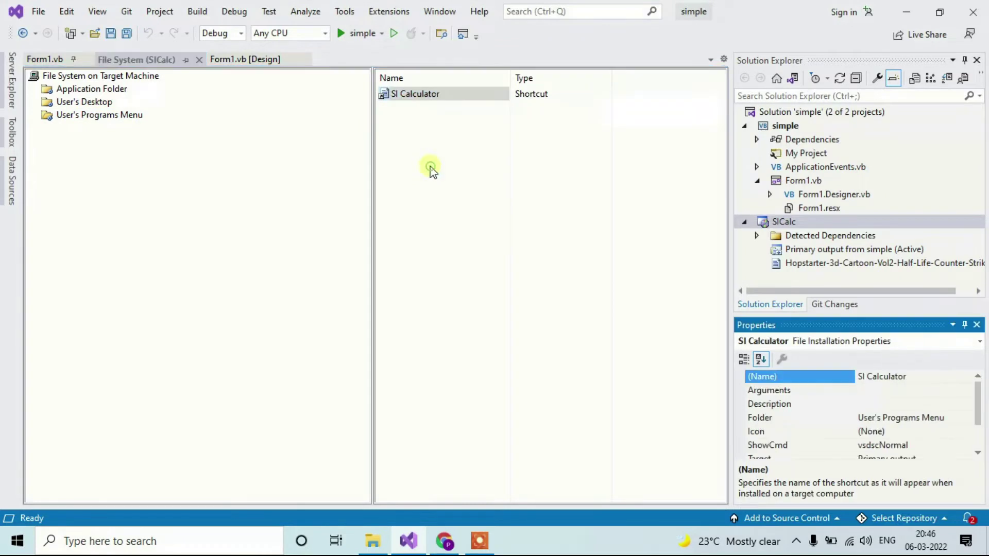
pyautogui.click(932, 446)
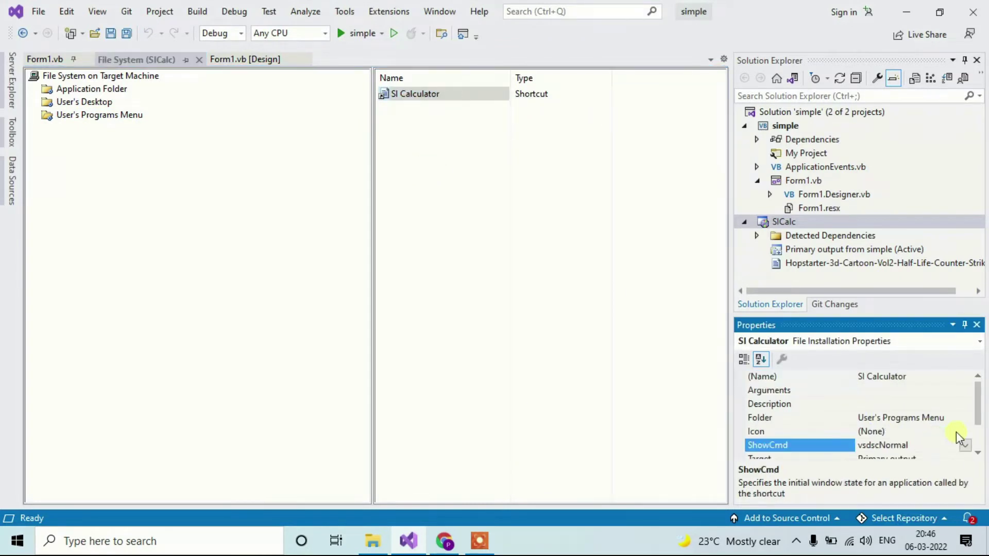
pyautogui.click(956, 431)
pyautogui.click(963, 431)
pyautogui.click(876, 459)
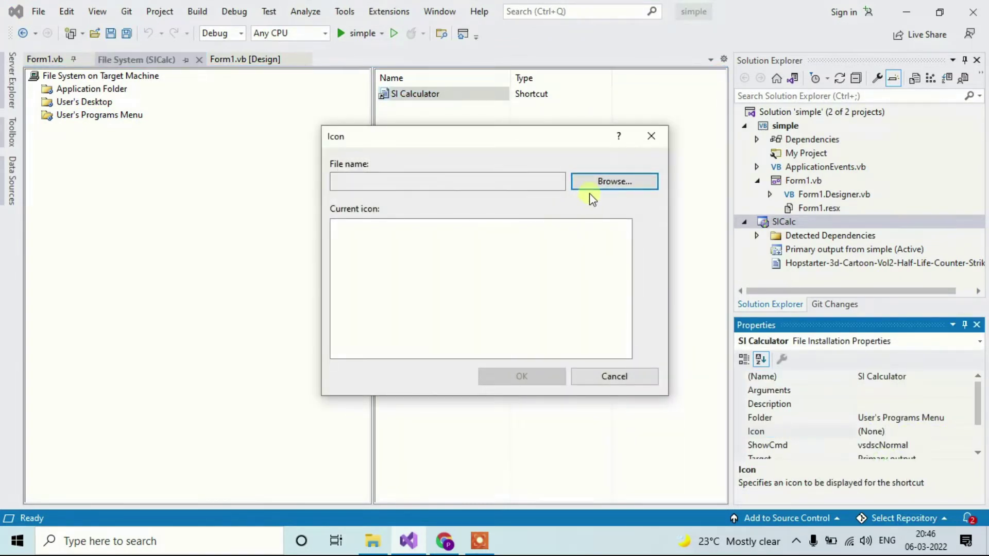
pyautogui.click(604, 183)
pyautogui.doubleClick(382, 190)
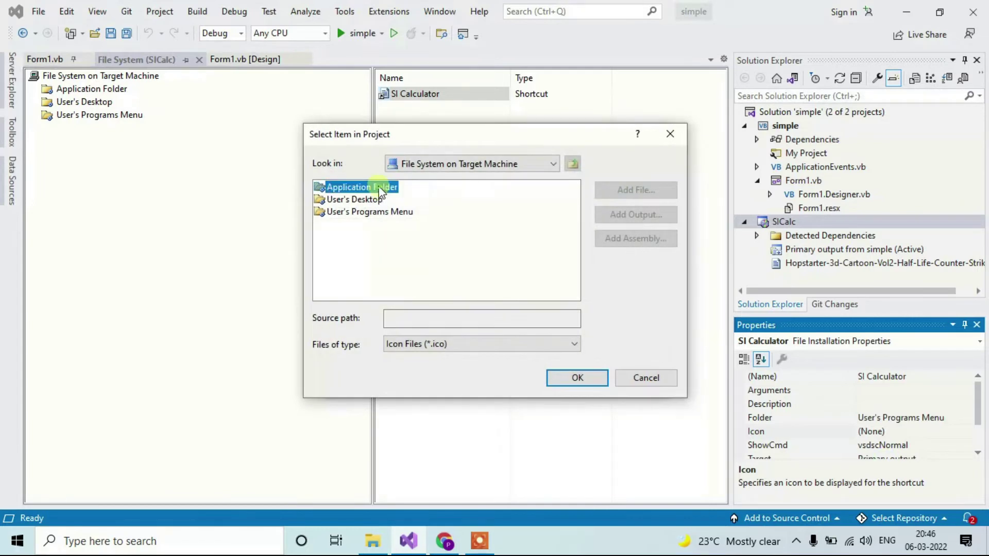
pyautogui.click(569, 378)
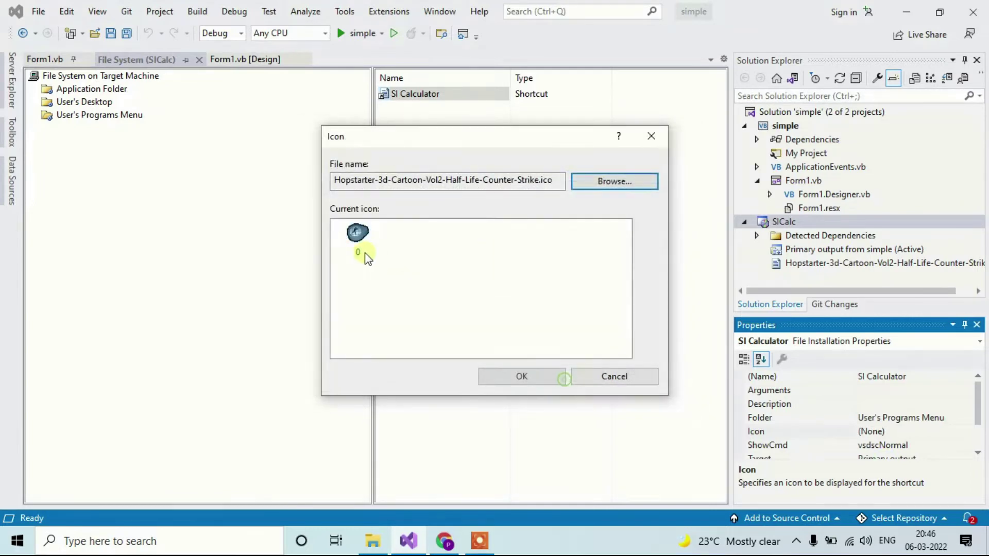
pyautogui.click(521, 378)
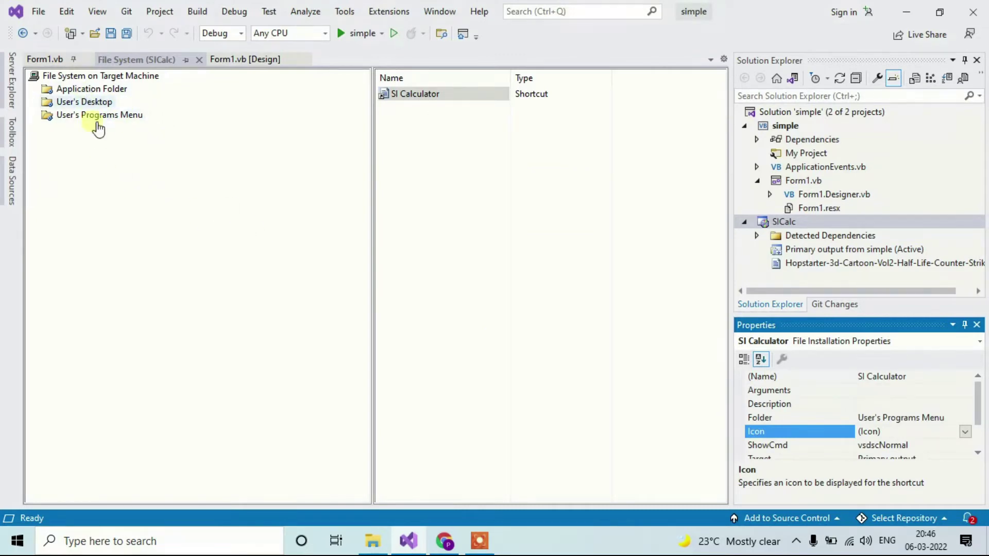
# Set the Author property of the SICalc setup project to The Sketcher.
pyautogui.click(94, 90)
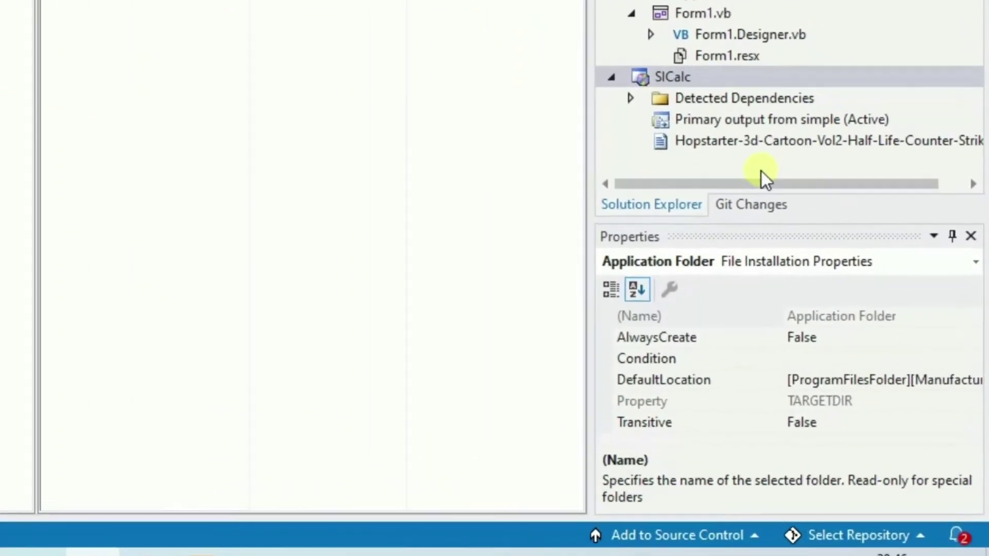
pyautogui.click(643, 38)
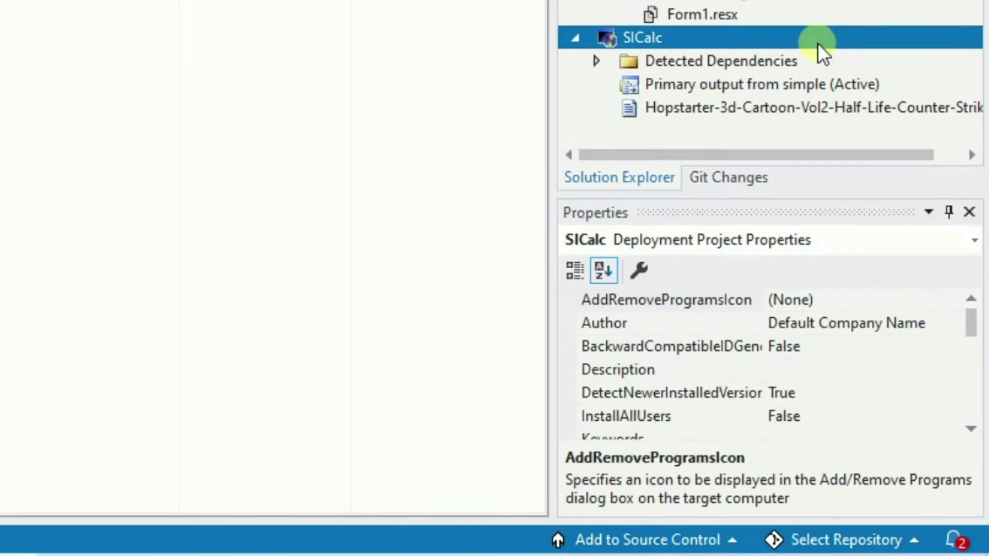
pyautogui.press('F4')
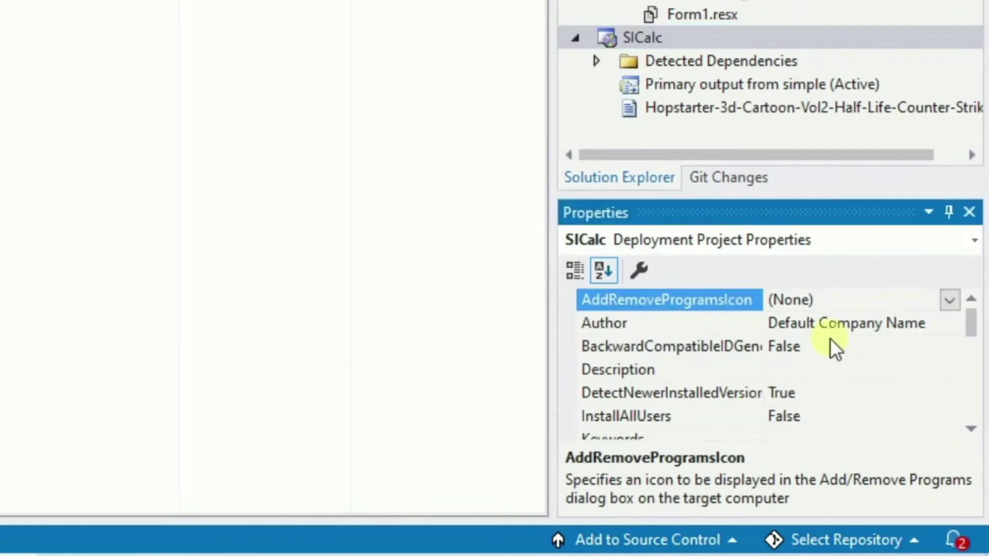
pyautogui.click(619, 322)
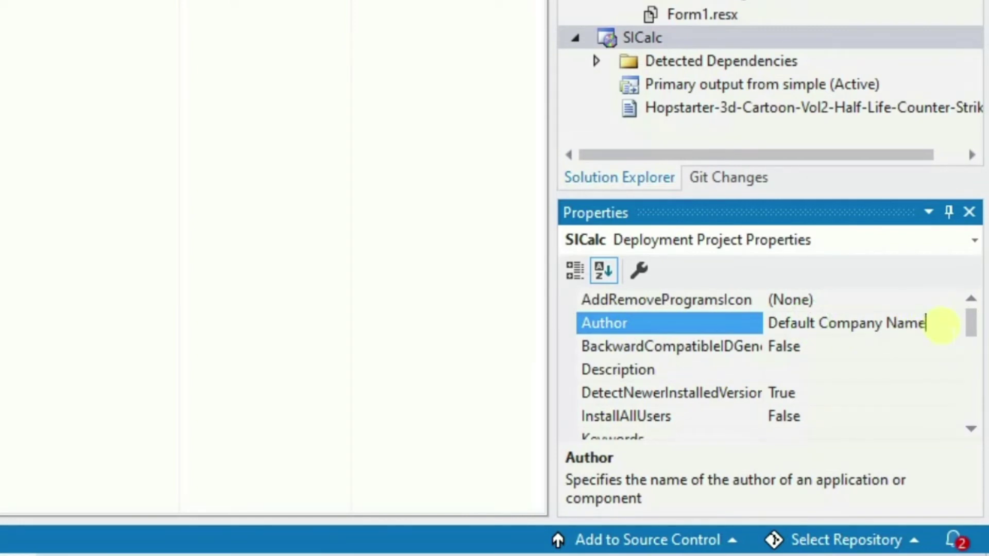
pyautogui.doubleClick(941, 325)
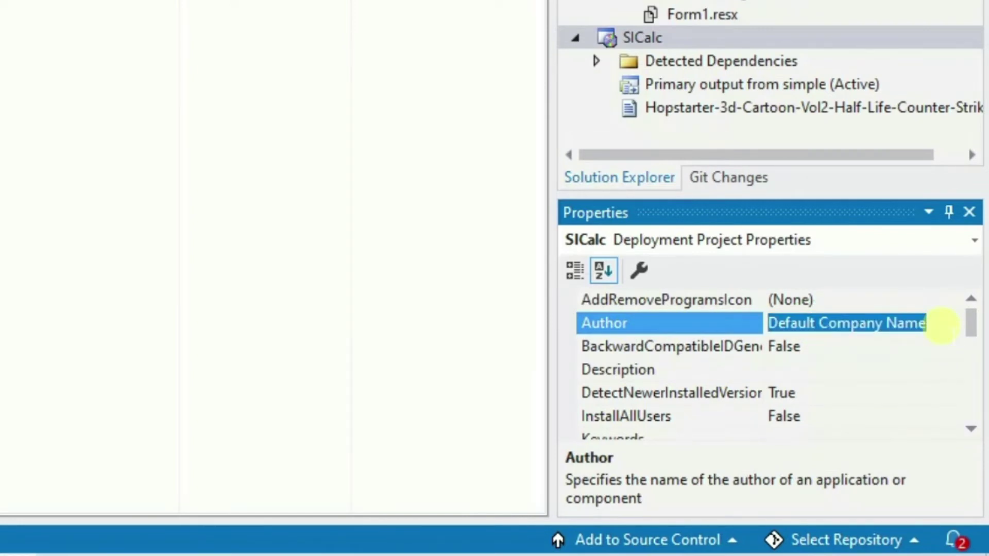
pyautogui.write('The Sk')
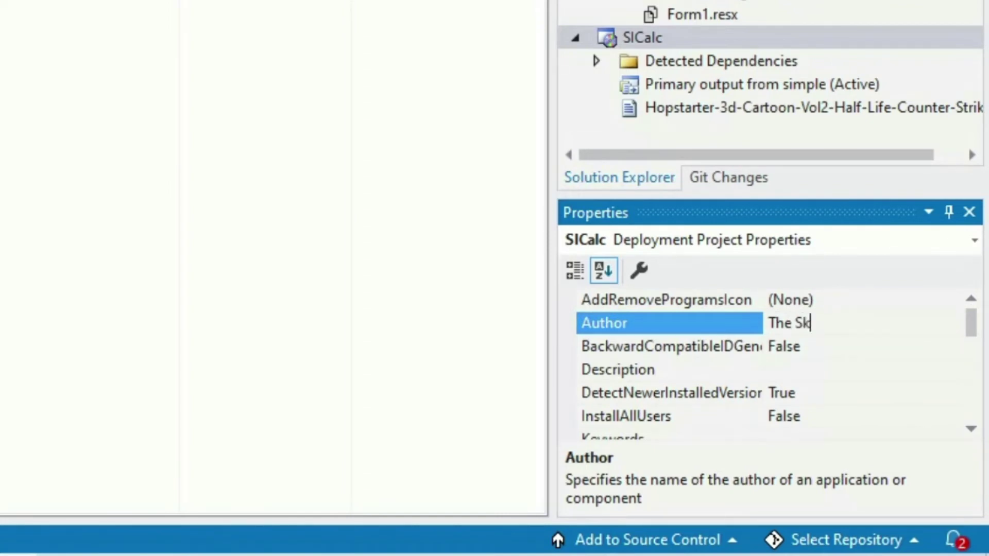
# Set the Manufacturer property of the SICalc project to The Sketcher.
pyautogui.scroll(-2, 820, 380)
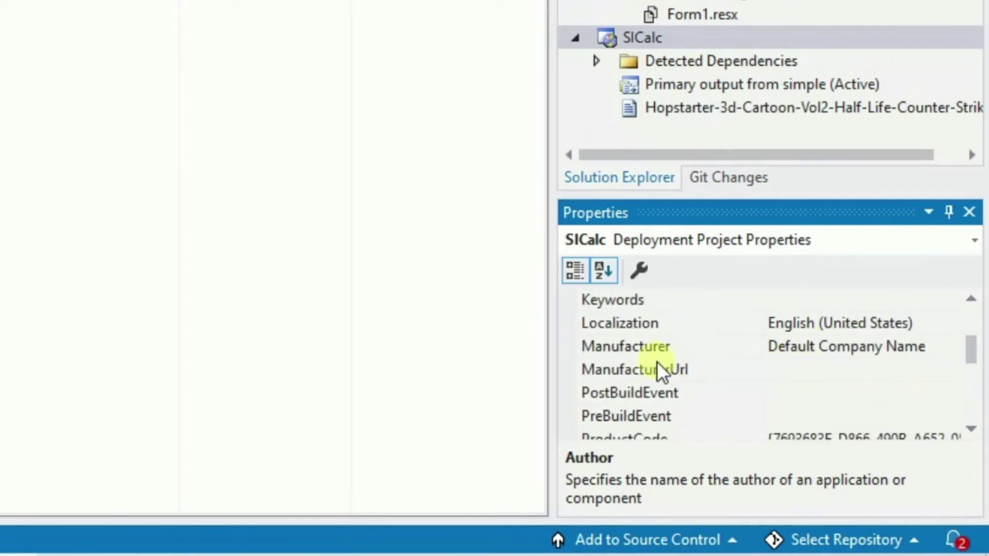
pyautogui.click(857, 346)
pyautogui.moveTo(935, 347); pyautogui.dragTo(777, 346)
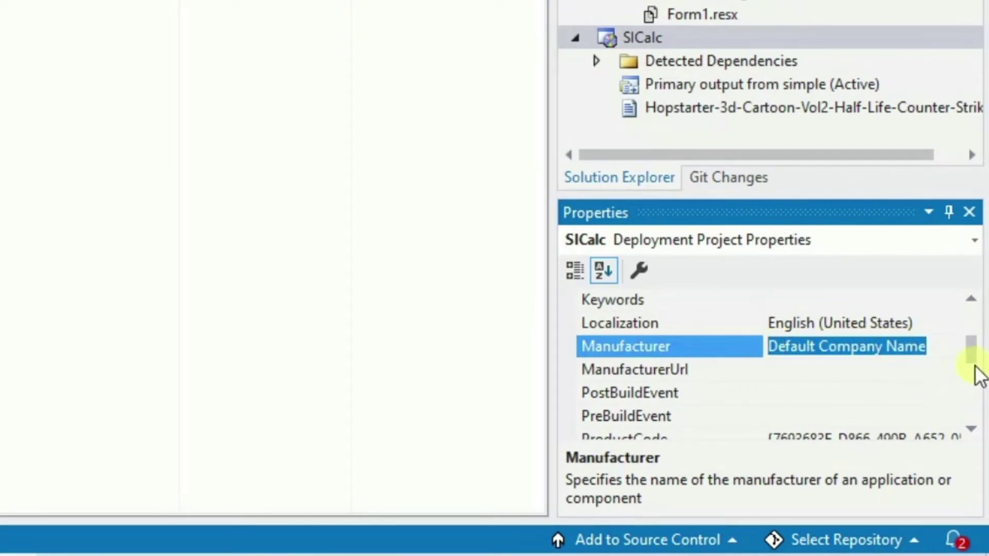
pyautogui.write('The Sketcher')
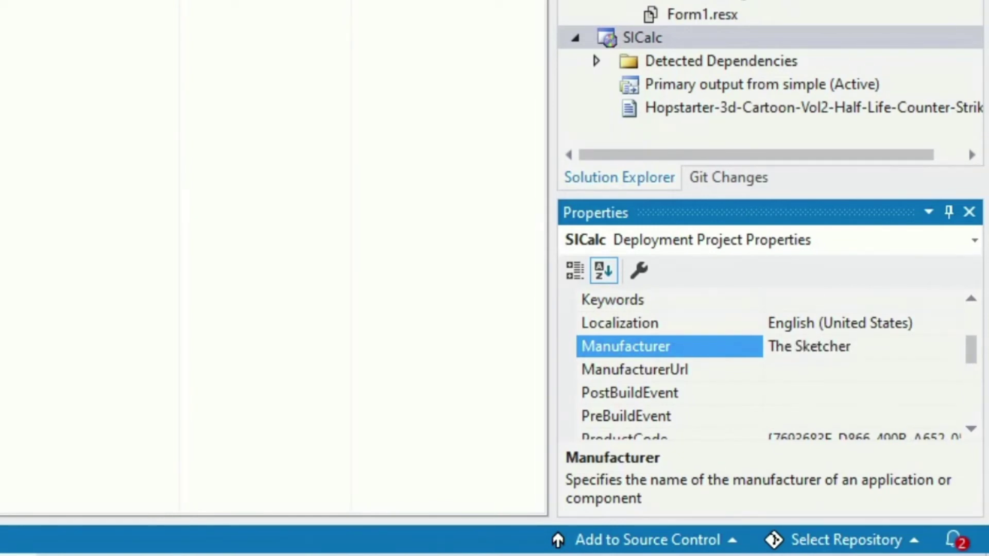
# Change the ProductName property of the SICalc project to SICalculator.
pyautogui.scroll(-2, 830, 333)
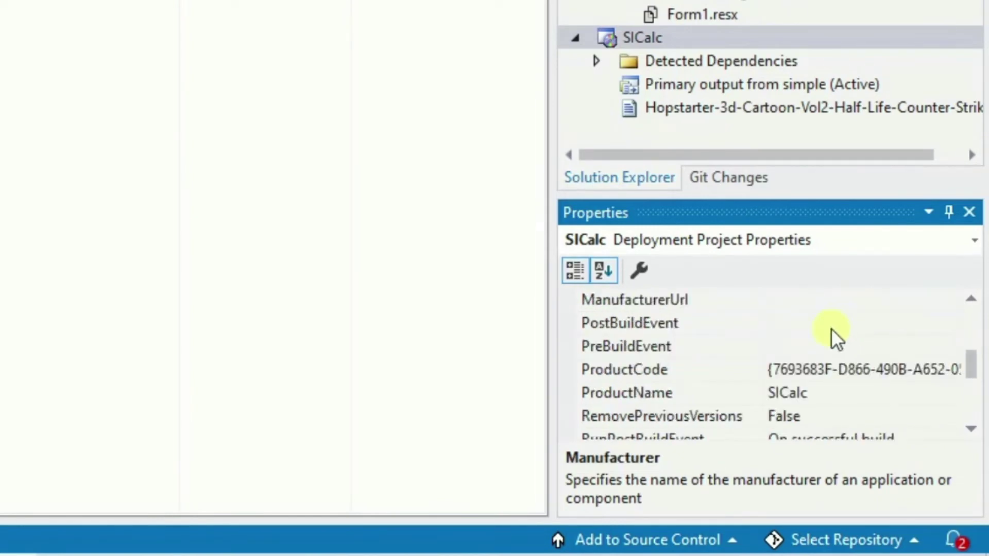
pyautogui.scroll(1, 830, 355)
pyautogui.click(724, 393)
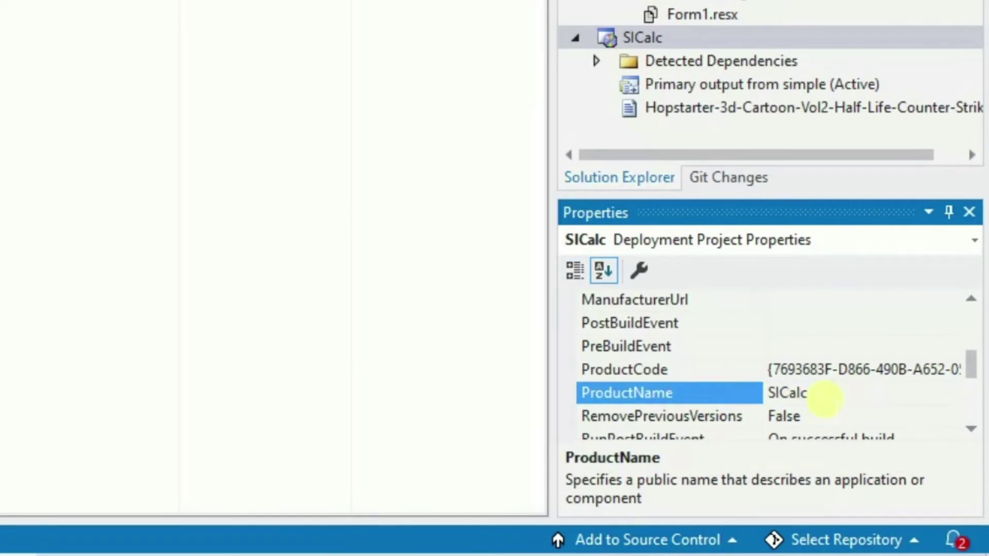
pyautogui.click(824, 398)
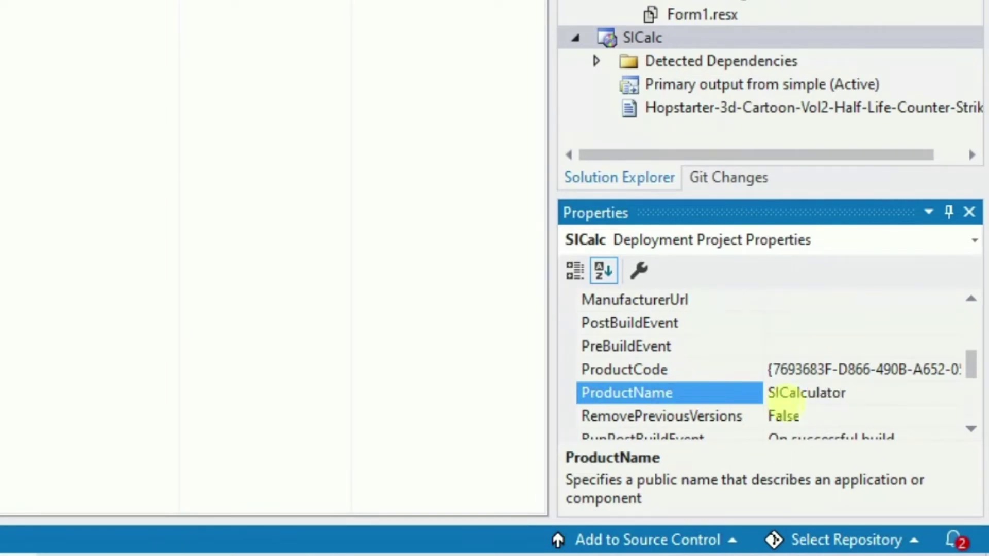
# Examine the TargetPlatform options and the Title property of the SICalc project.
pyautogui.scroll(-3, 806, 397)
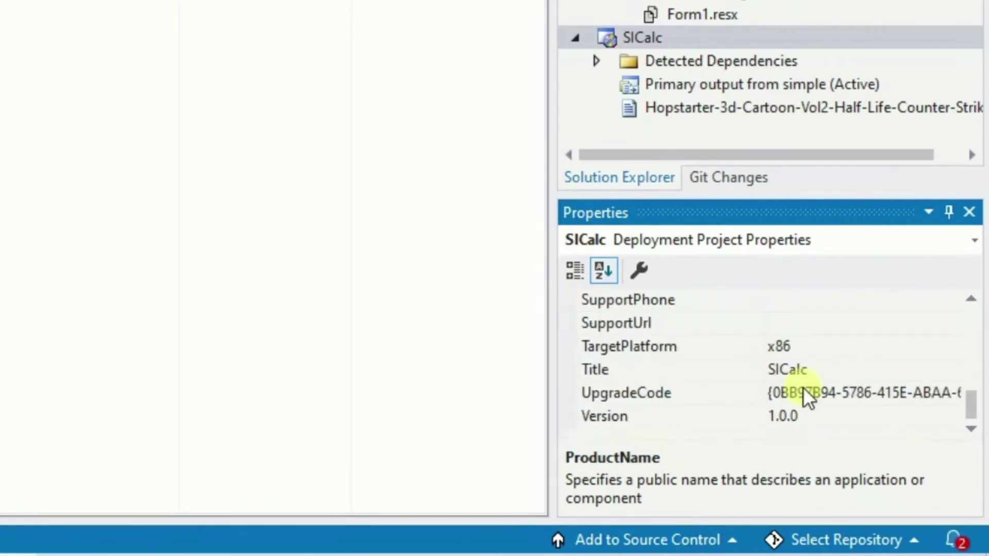
pyautogui.click(807, 351)
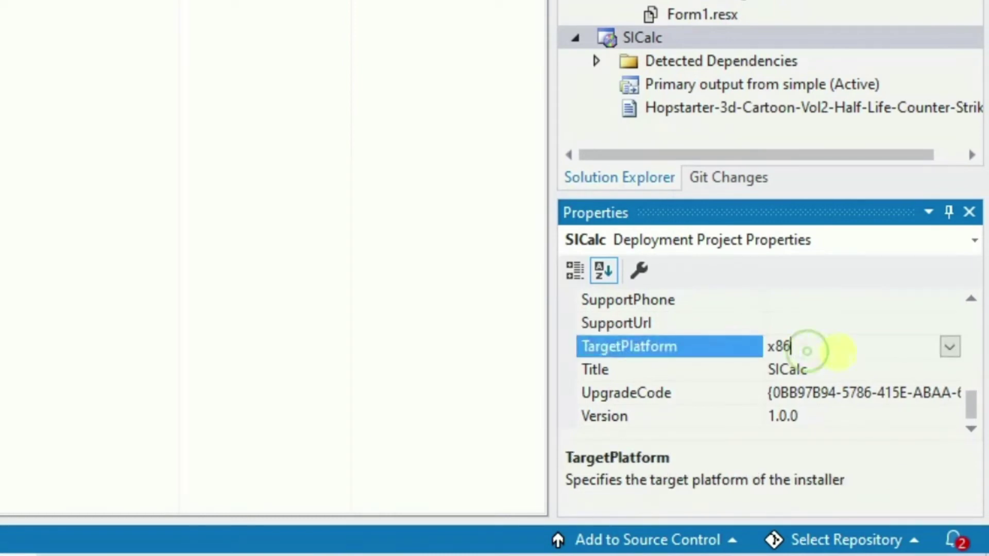
pyautogui.click(949, 347)
pyautogui.click(875, 345)
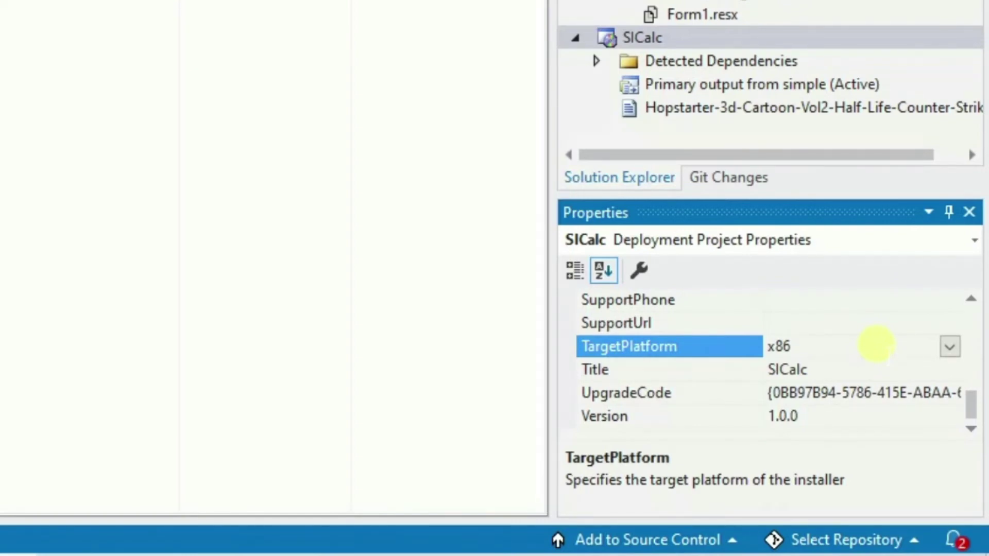
pyautogui.click(834, 368)
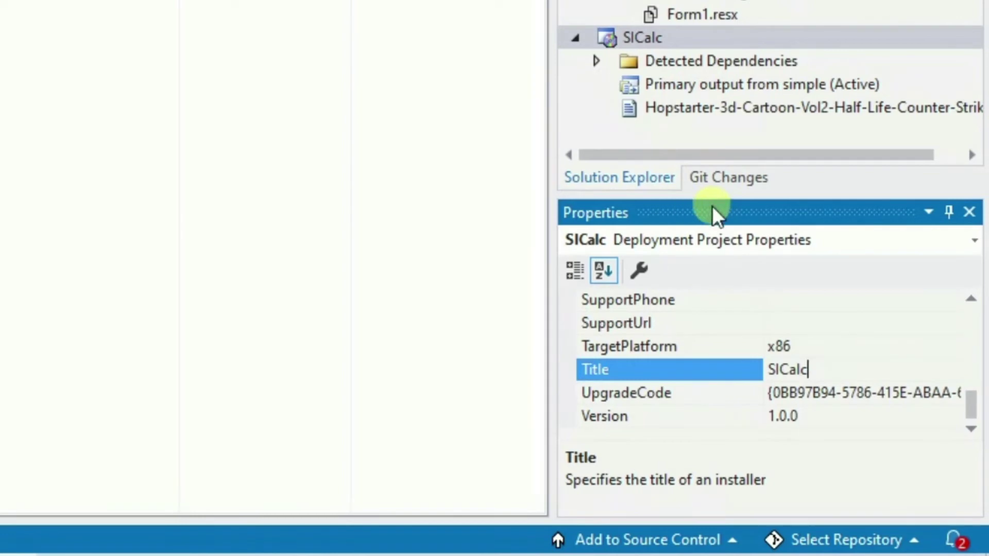
# Build the SICalc setup project and highlight the SICalc.msi path in the build output.
pyautogui.rightClick(632, 36)
pyautogui.click(675, 53)
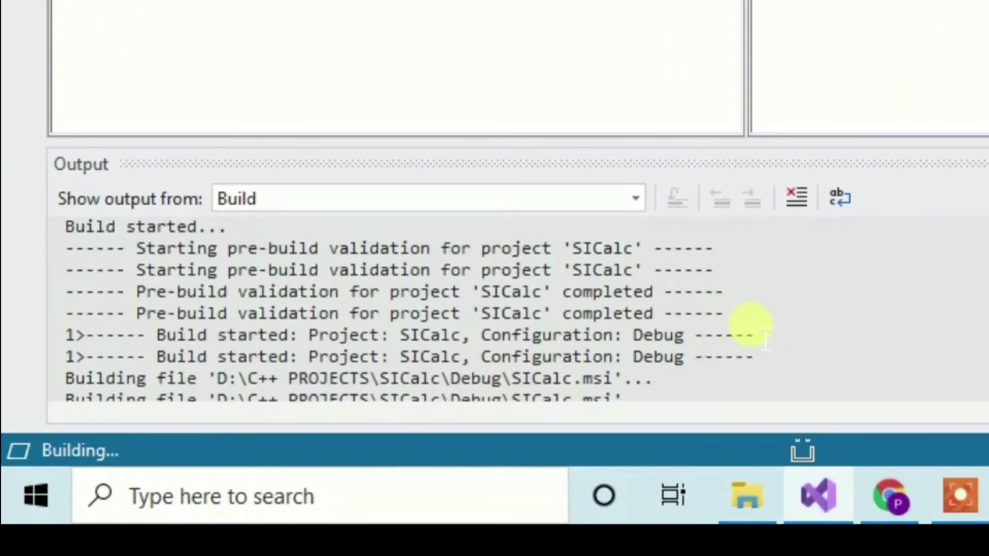
pyautogui.moveTo(195, 375); pyautogui.dragTo(583, 371)
pyautogui.click(743, 306)
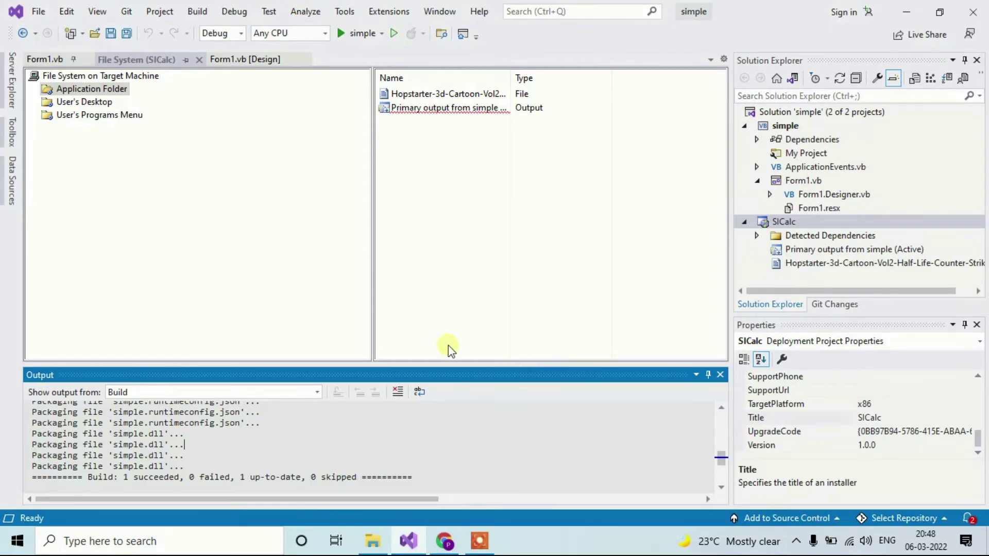
# Open the SICalc project folder in File Explorer, go into Debug and fit the Type column to its contents.
pyautogui.rightClick(782, 224)
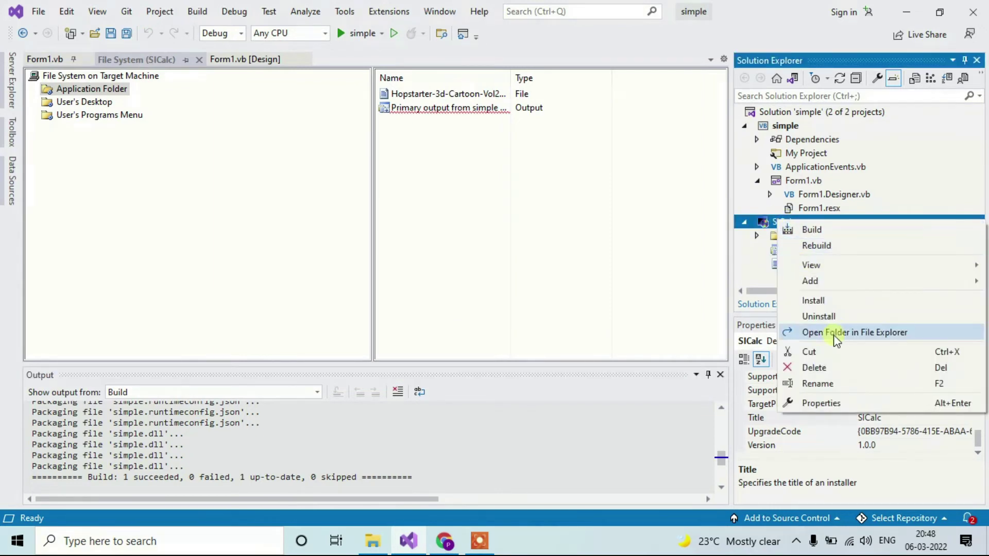
pyautogui.click(841, 334)
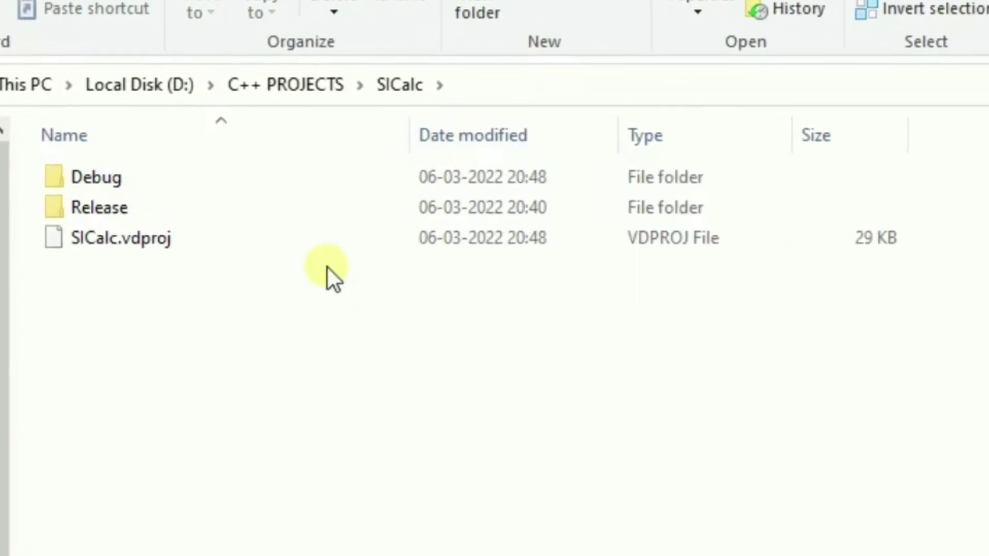
pyautogui.doubleClick(95, 182)
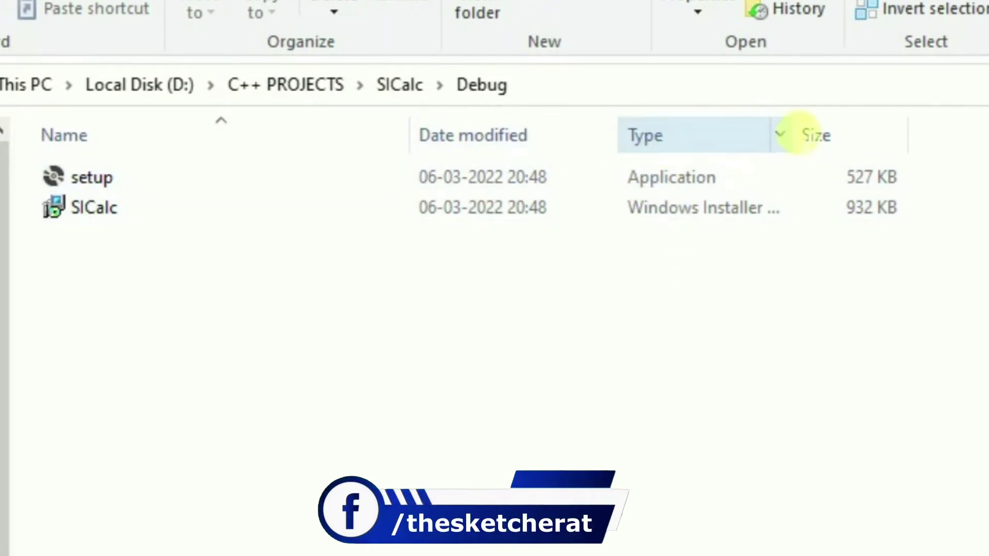
pyautogui.doubleClick(793, 135)
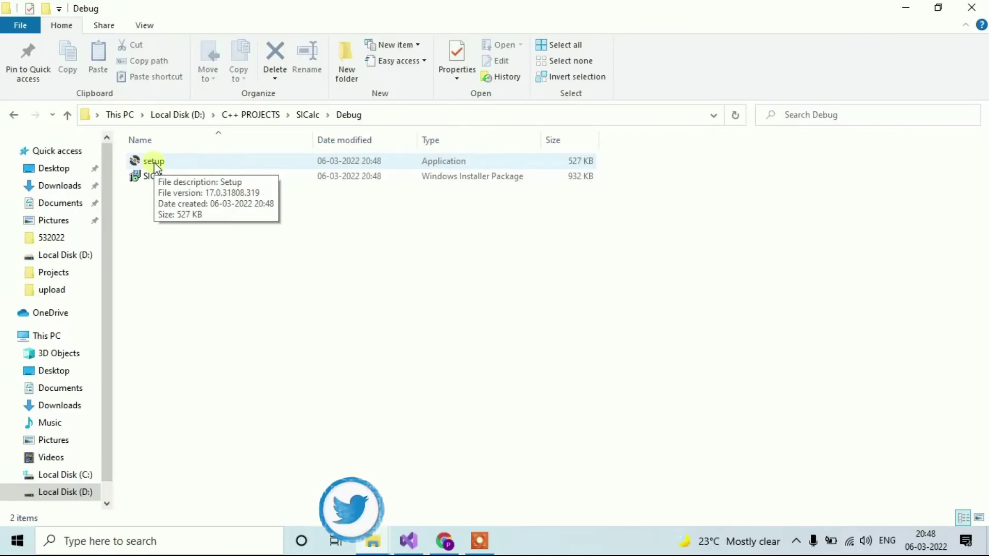
# Run setup from the Debug folder and install SICalculator for Just me in the default The Sketcher folder, checking its path against the project properties.
pyautogui.doubleClick(154, 162)
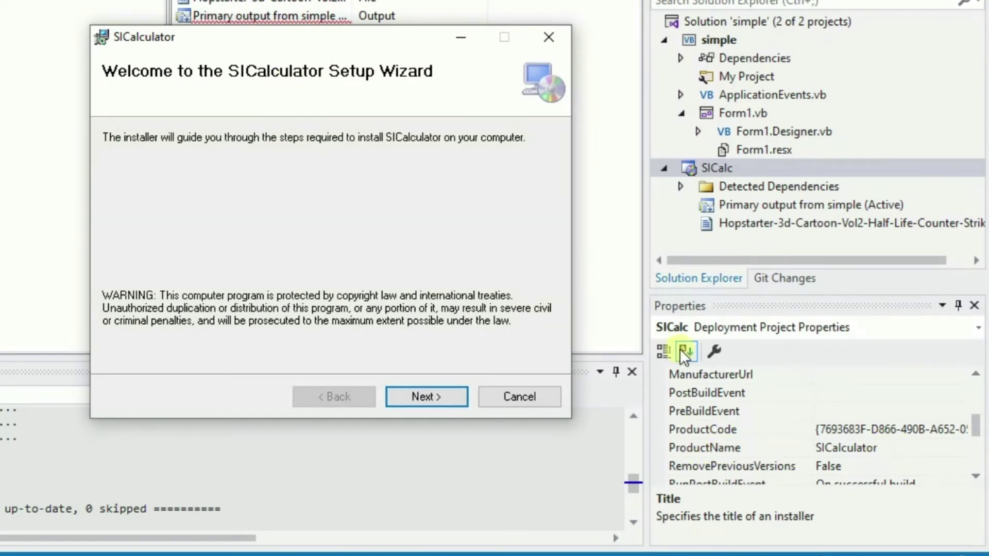
pyautogui.click(426, 395)
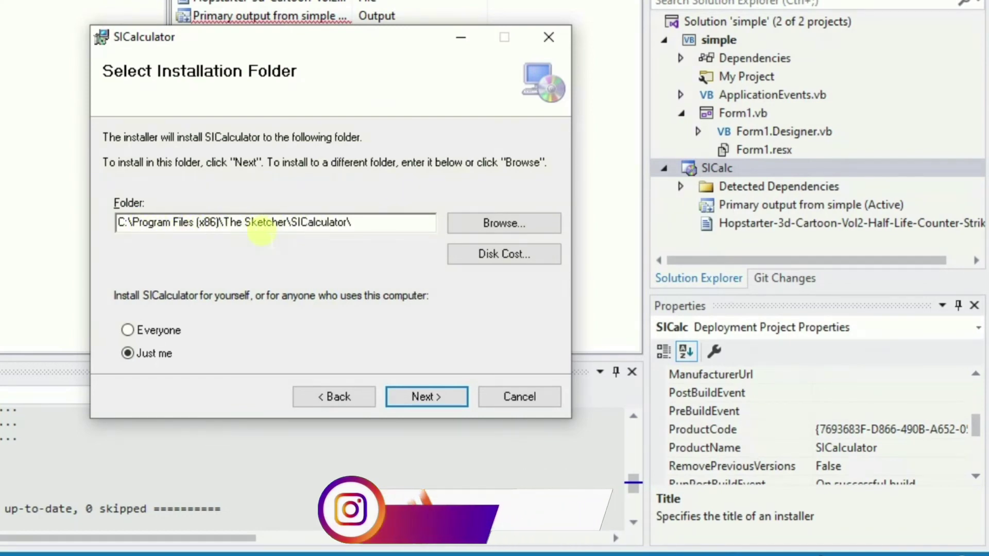
pyautogui.moveTo(245, 222); pyautogui.dragTo(280, 225)
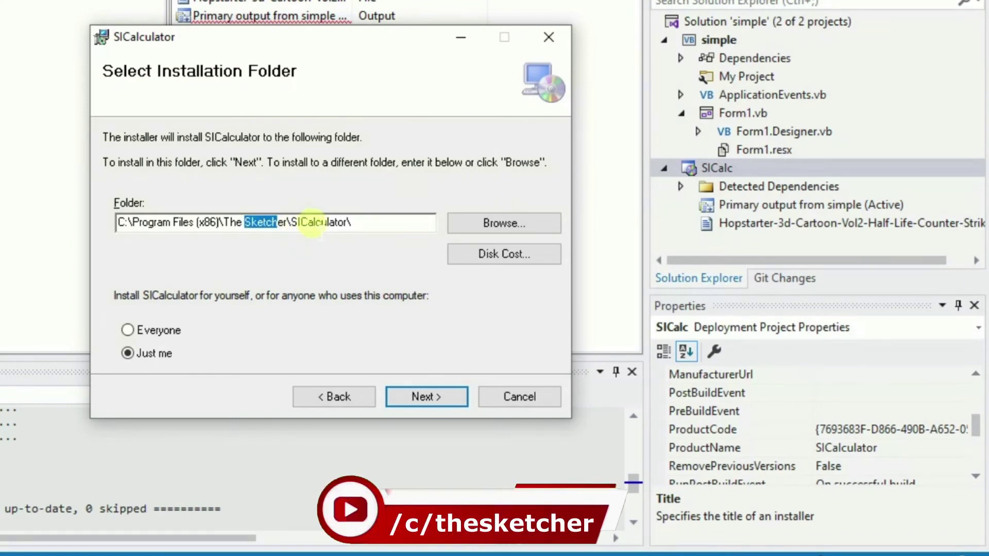
pyautogui.click(260, 223)
pyautogui.scroll(1, 855, 448)
pyautogui.scroll(2, 850, 434)
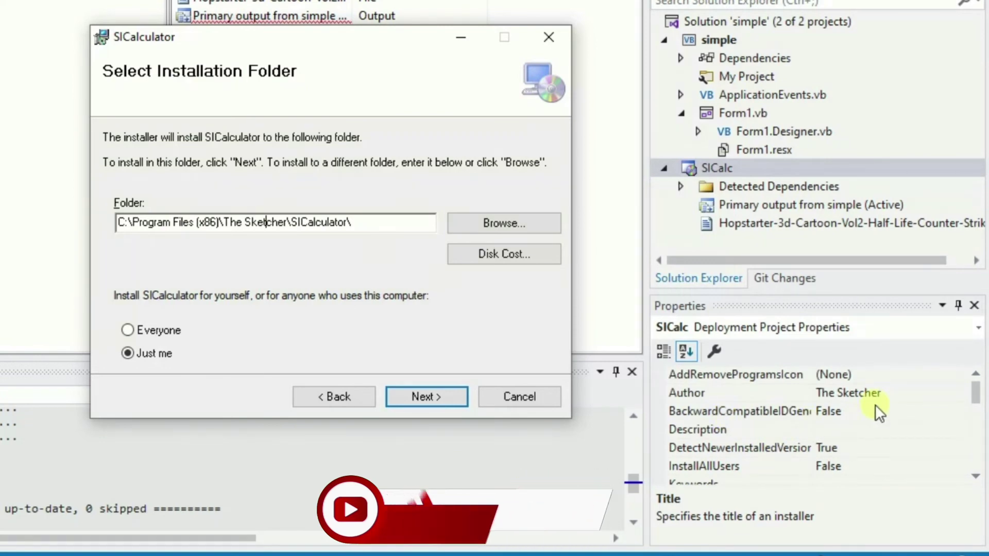
pyautogui.scroll(-2, 838, 441)
pyautogui.scroll(2, 827, 408)
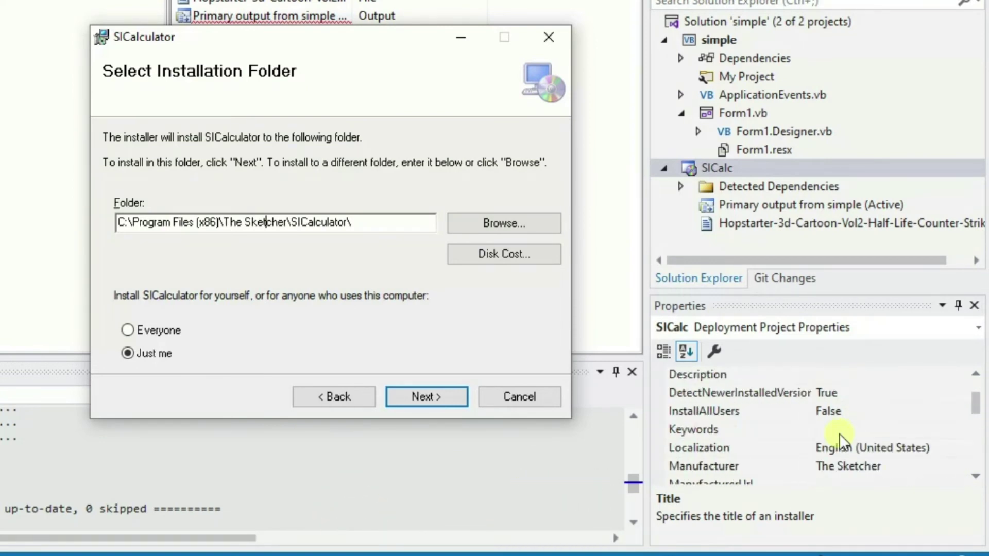
pyautogui.click(446, 397)
pyautogui.click(438, 403)
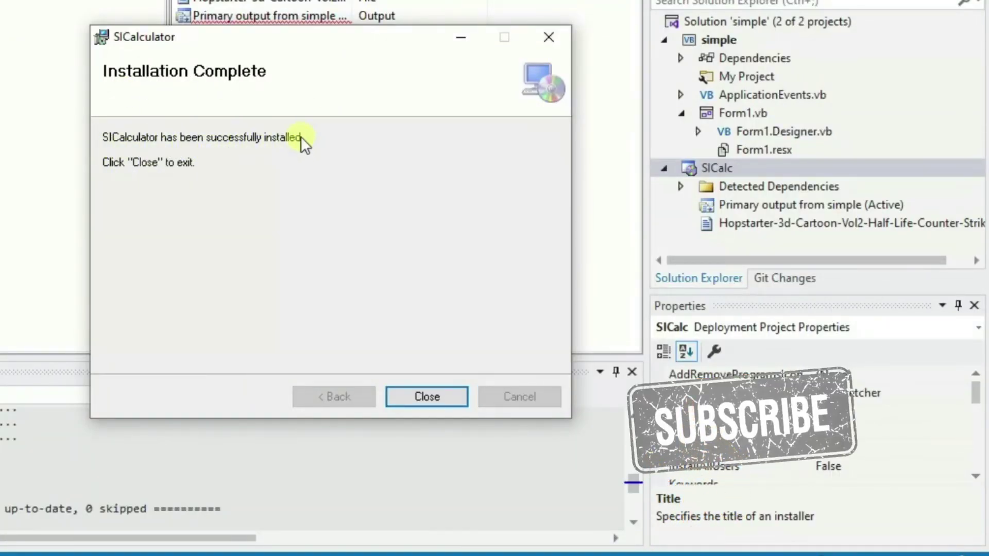
# Close the completed SICalculator installer and exit Visual Studio to return to the desktop.
pyautogui.click(430, 398)
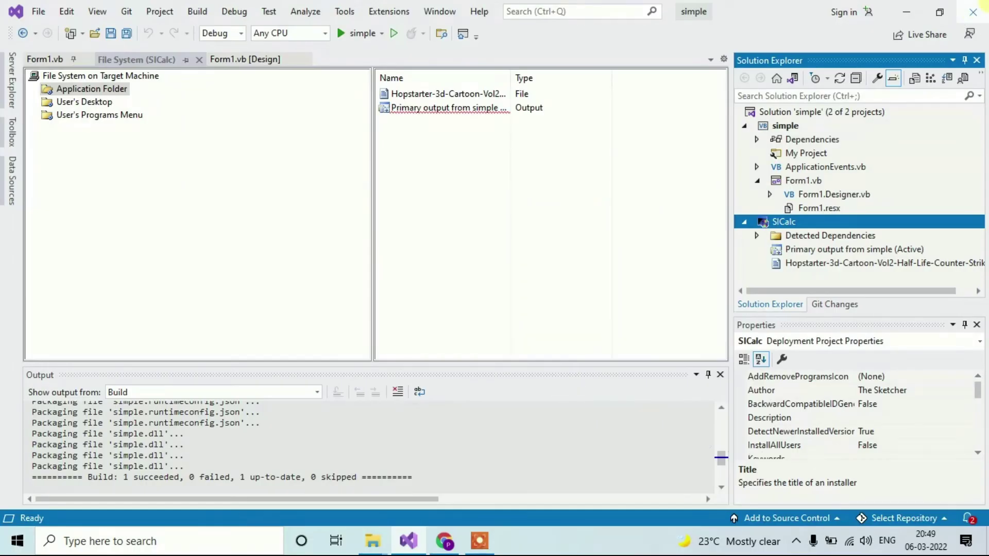
pyautogui.click(972, 11)
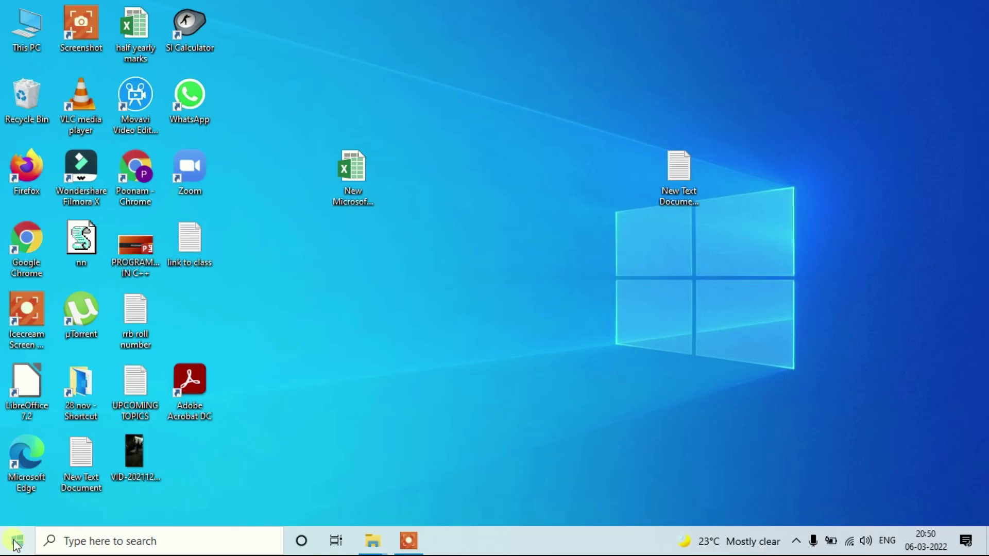
# Search Windows for "si c" to check the SI Calculator entry, and dismiss the search results.
pyautogui.click(15, 541)
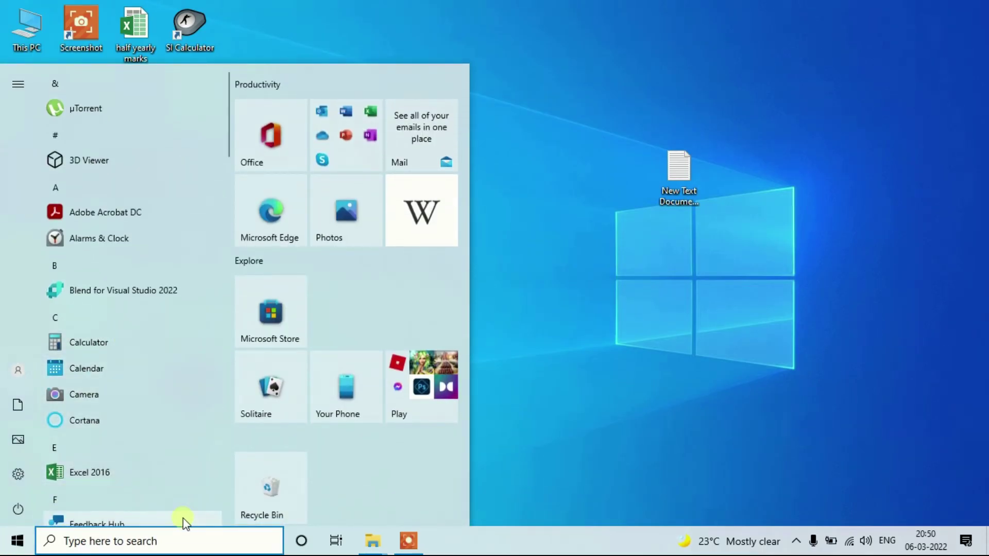
pyautogui.write('si')
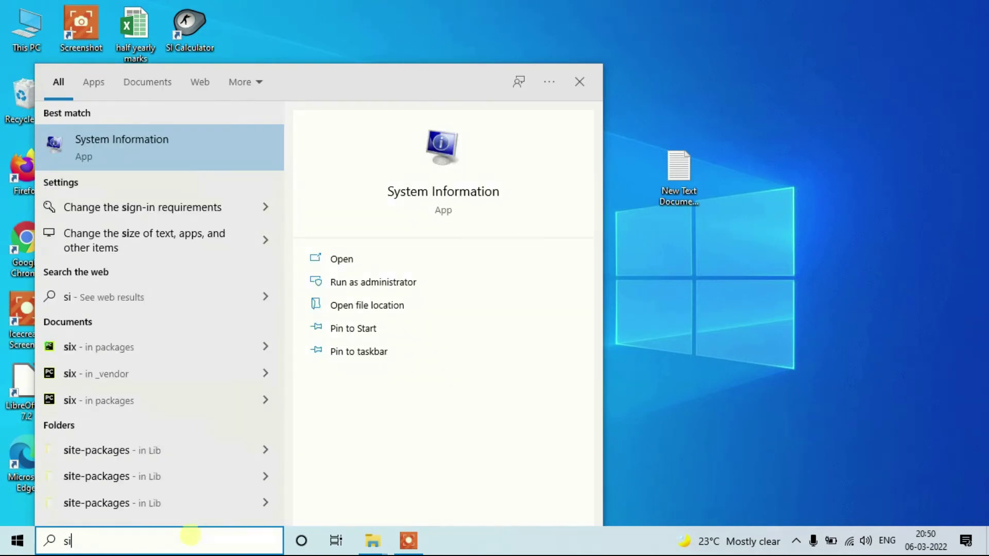
pyautogui.write(' c')
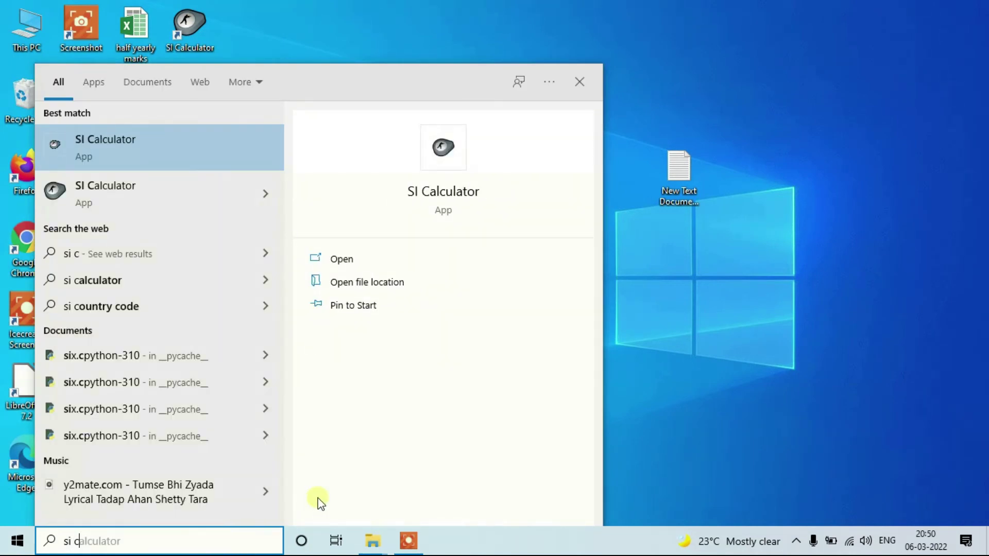
pyautogui.click(702, 330)
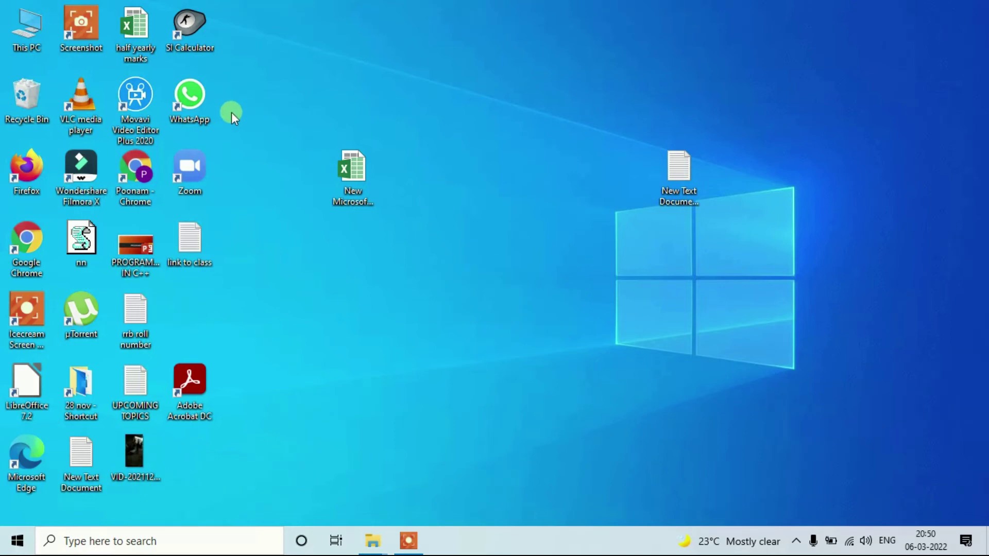
# Launch SI Calculator from its desktop shortcut and calculate the simple interest for principal 1000, rate 2.3 and time 3.2.
pyautogui.click(189, 27)
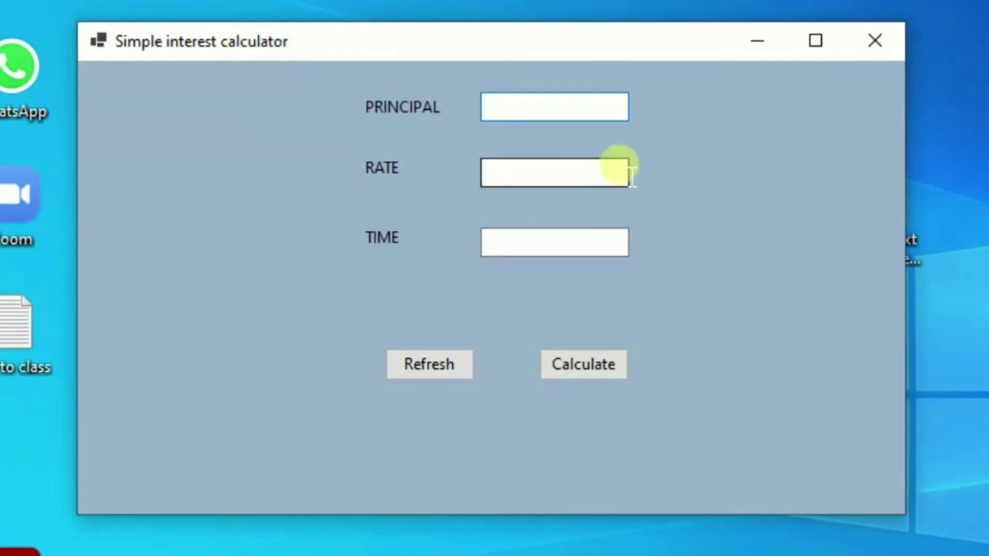
pyautogui.write('1000')
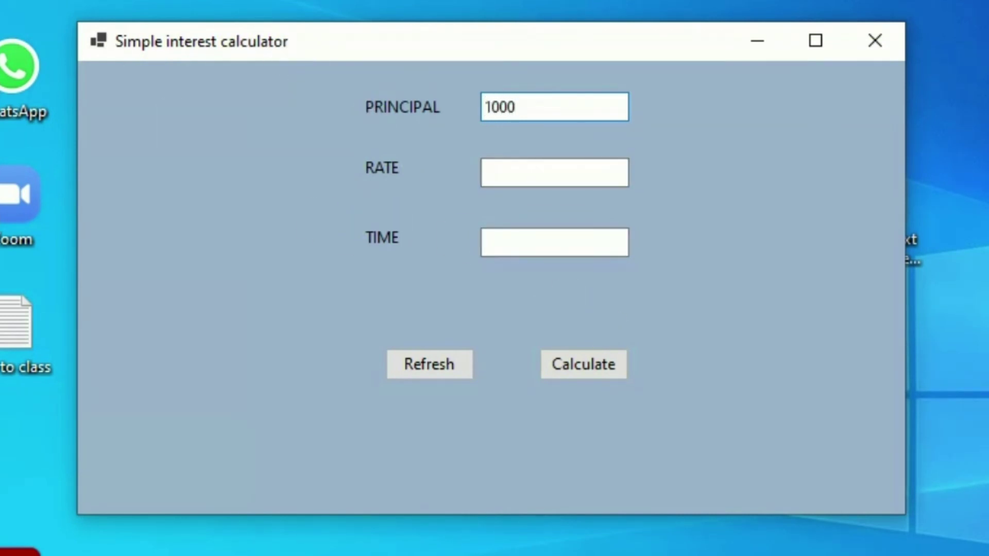
pyautogui.press('Tab')
pyautogui.write('2.3')
pyautogui.press('Tab')
pyautogui.write('3.2')
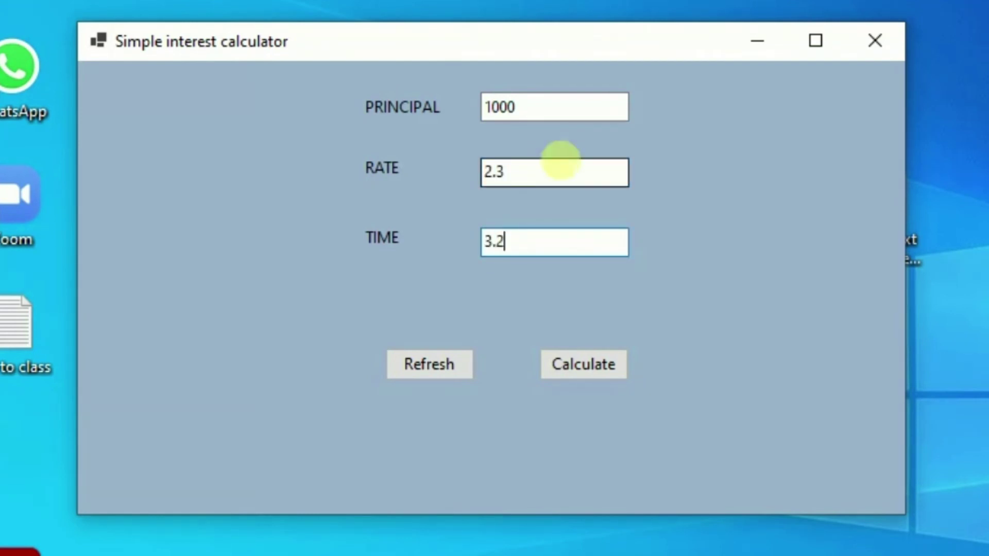
pyautogui.click(596, 376)
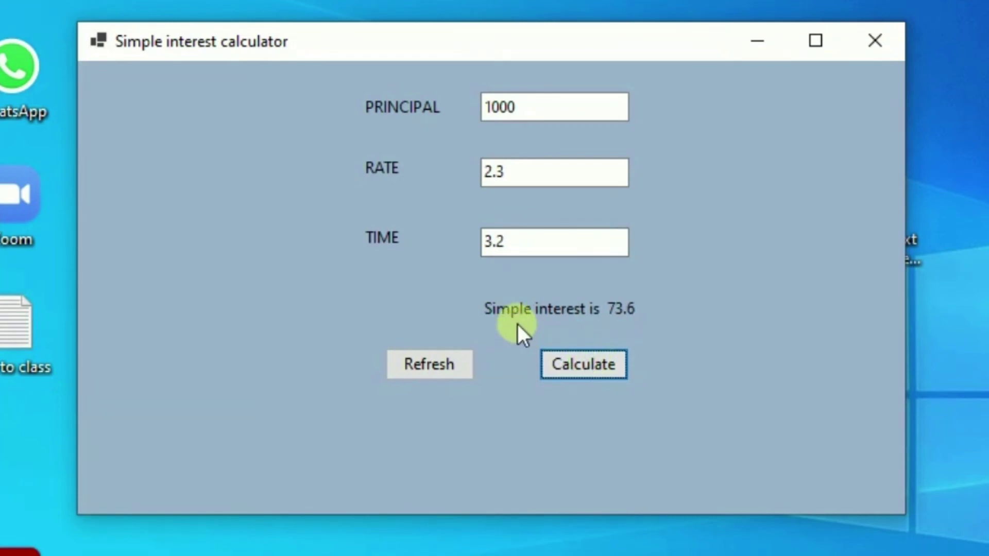
# Clear the calculator's values with its Refresh function and close the Simple interest calculator.
pyautogui.click(432, 366)
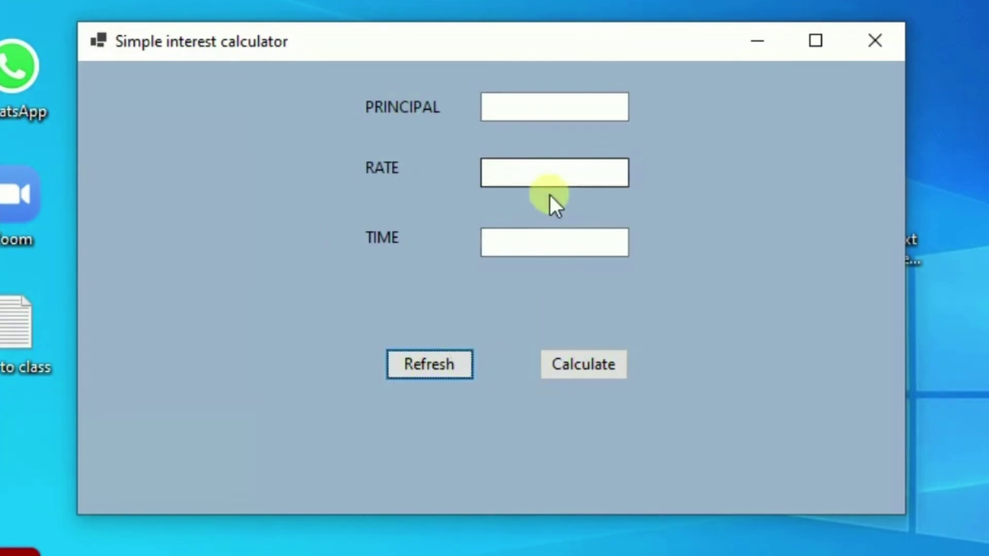
pyautogui.click(884, 43)
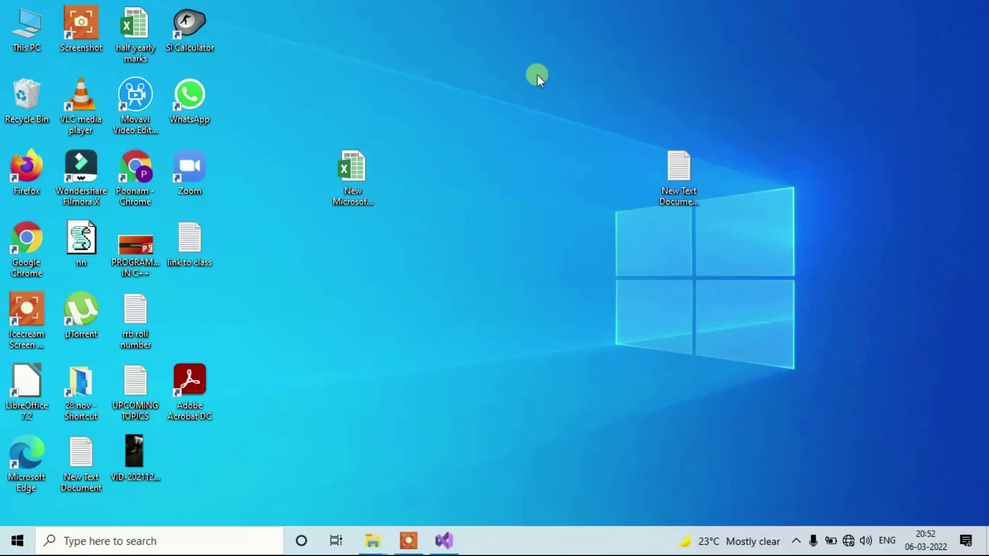